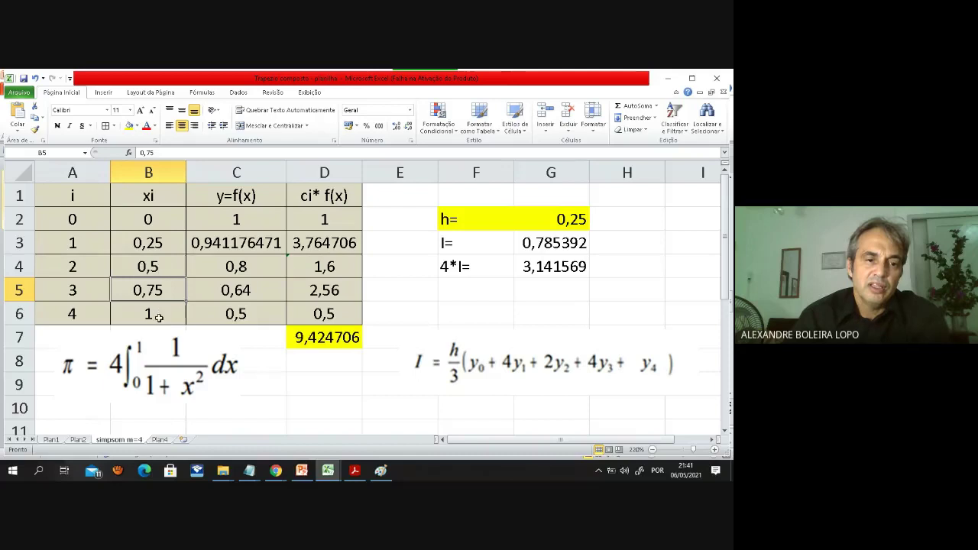
# Inspect the formula that computes y=f(x) in cell C2.
pyautogui.click(240, 220)
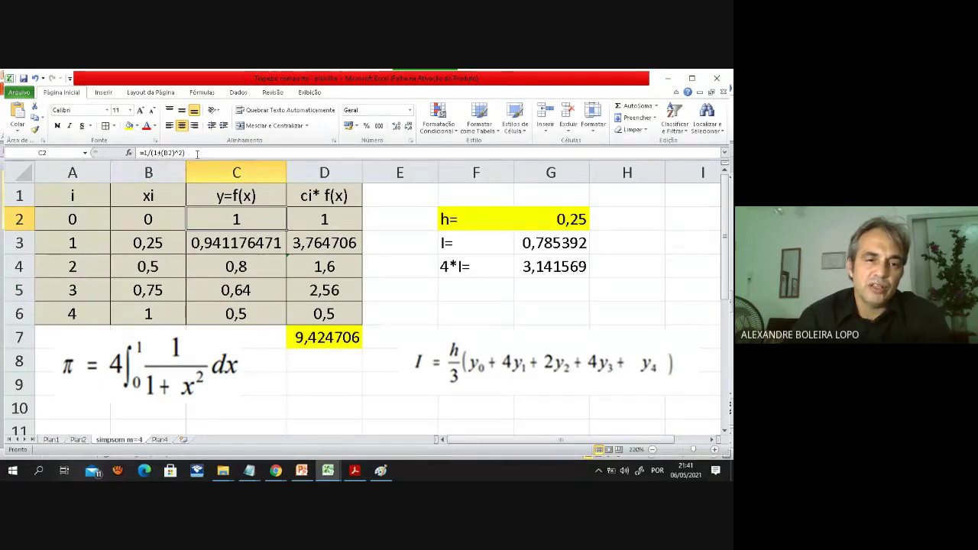
pyautogui.moveTo(188, 153); pyautogui.dragTo(136, 153)
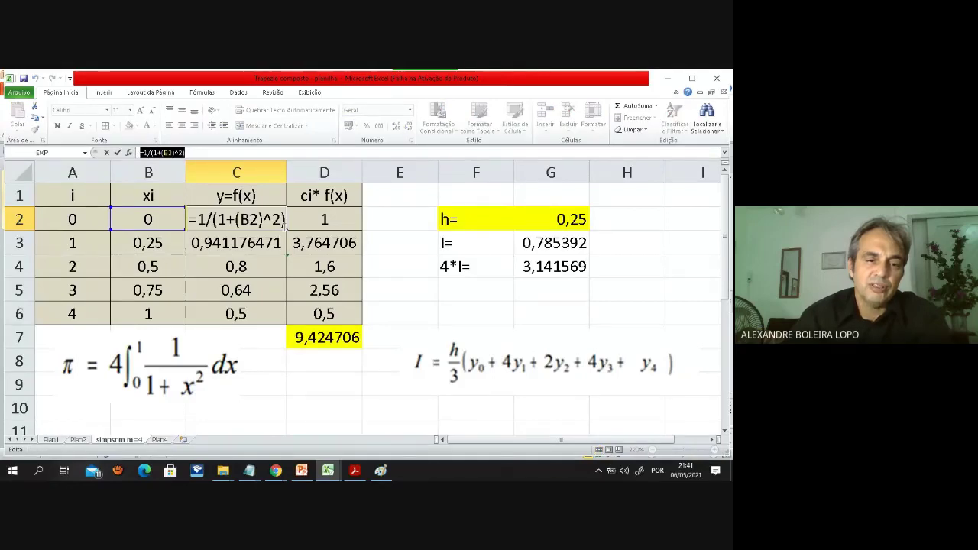
pyautogui.click(401, 217)
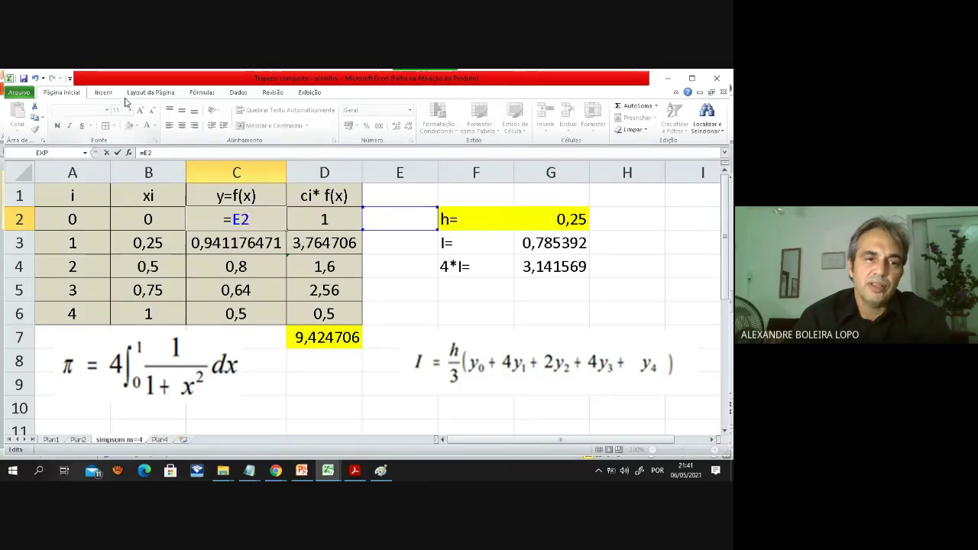
pyautogui.click(37, 79)
pyautogui.press('Return')
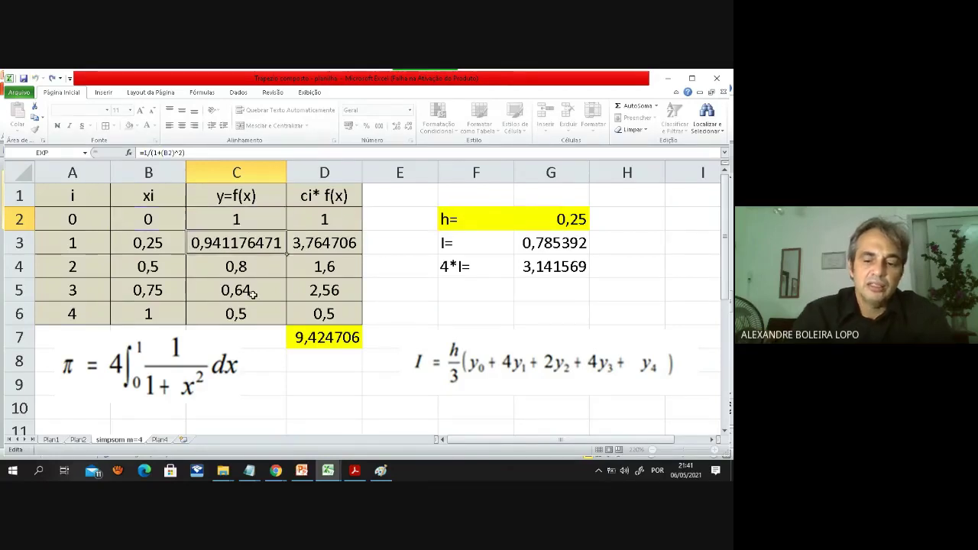
pyautogui.click(250, 224)
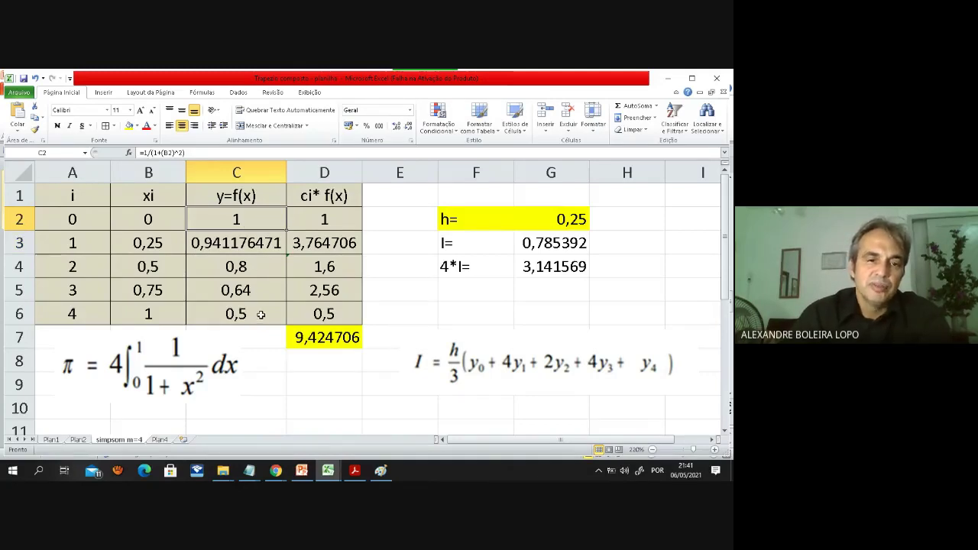
# Inspect the weighted ci*f(x) formulas in cells D2 and D4 along with the function value in C4.
pyautogui.click(328, 220)
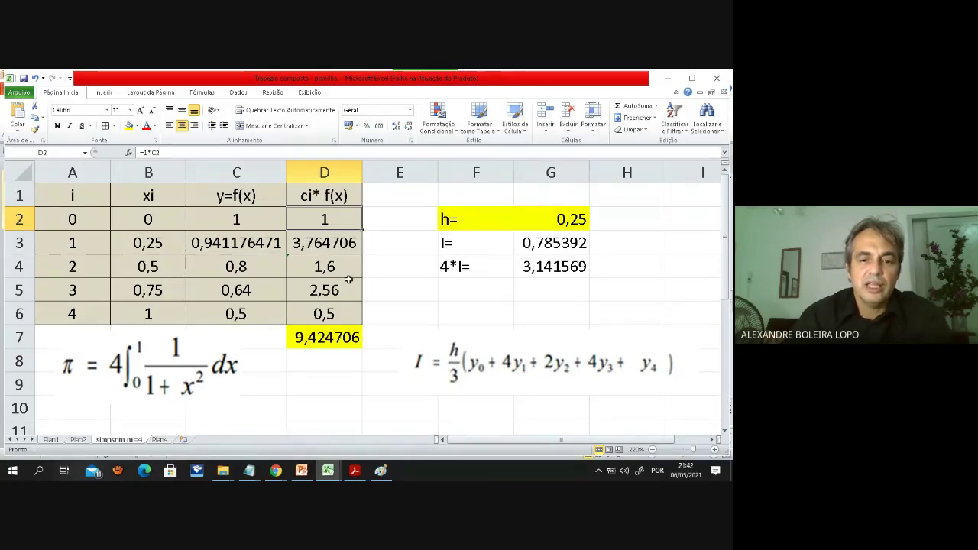
pyautogui.click(329, 271)
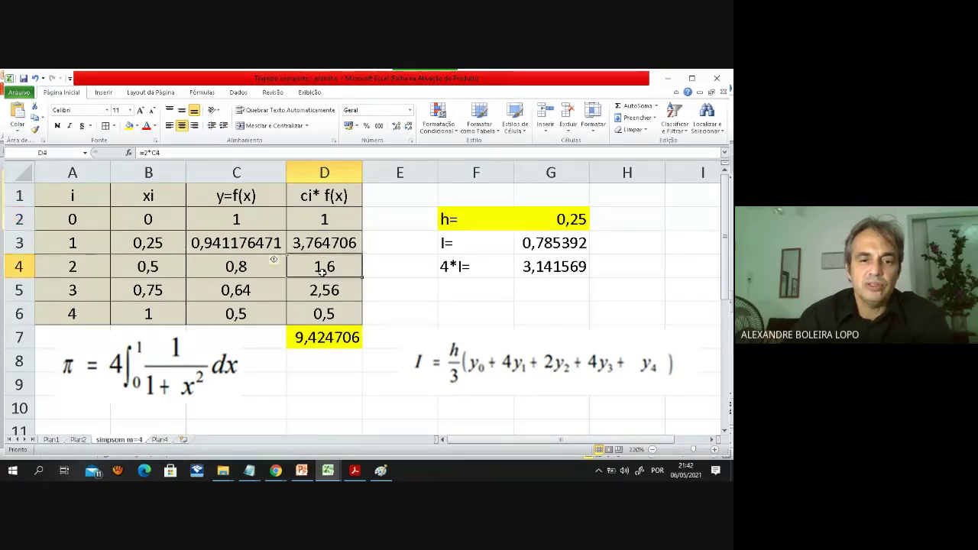
pyautogui.click(243, 271)
pyautogui.click(313, 266)
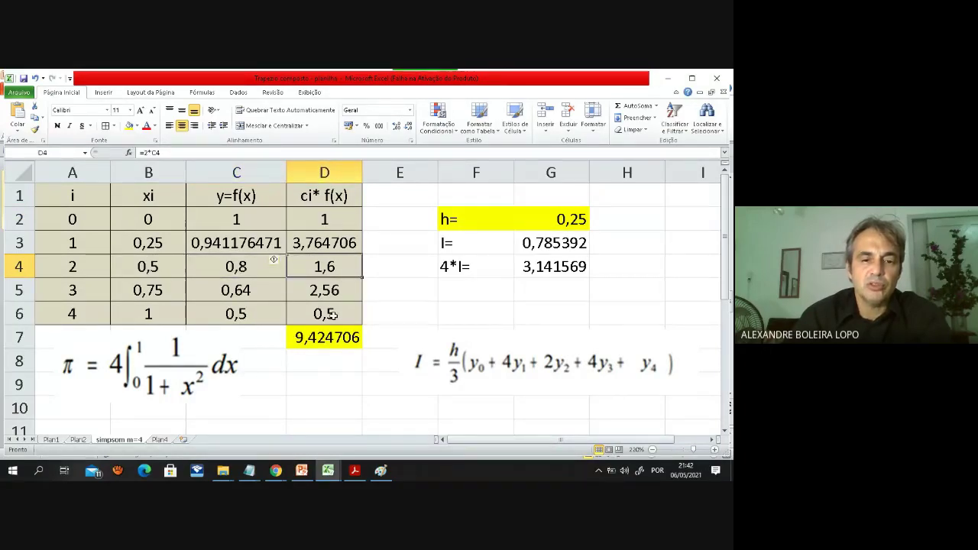
# Clear the total in cell D7 and recreate it with AutoSum over D2:D6.
pyautogui.click(336, 337)
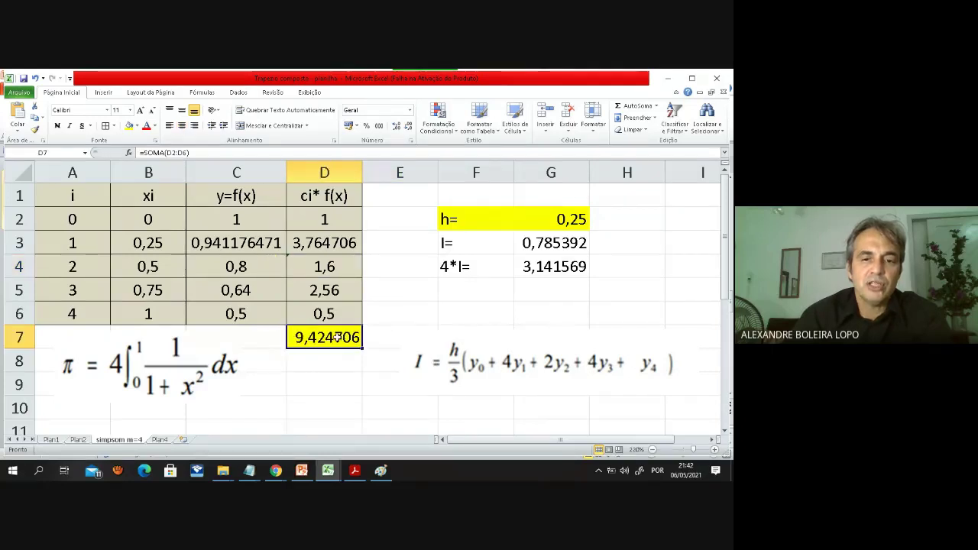
pyautogui.press('Delete')
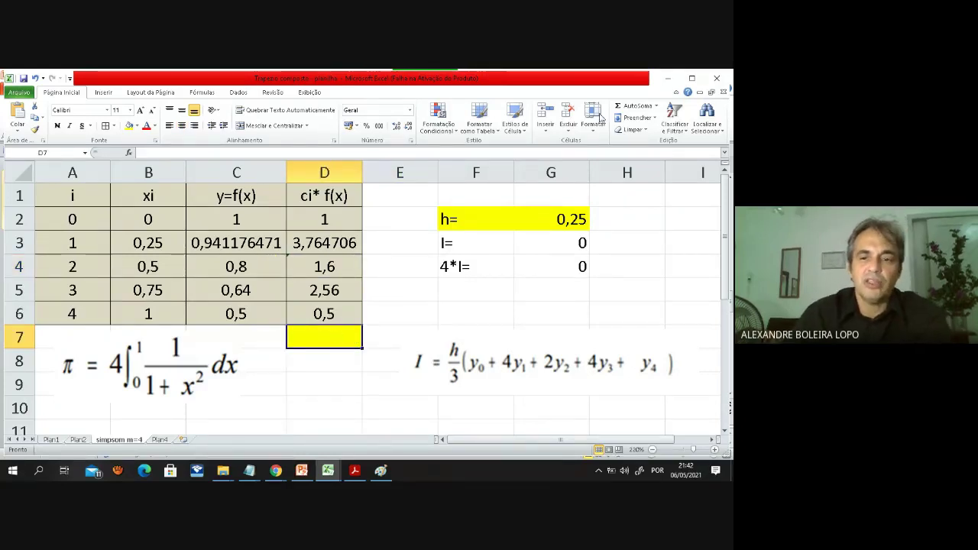
pyautogui.click(655, 107)
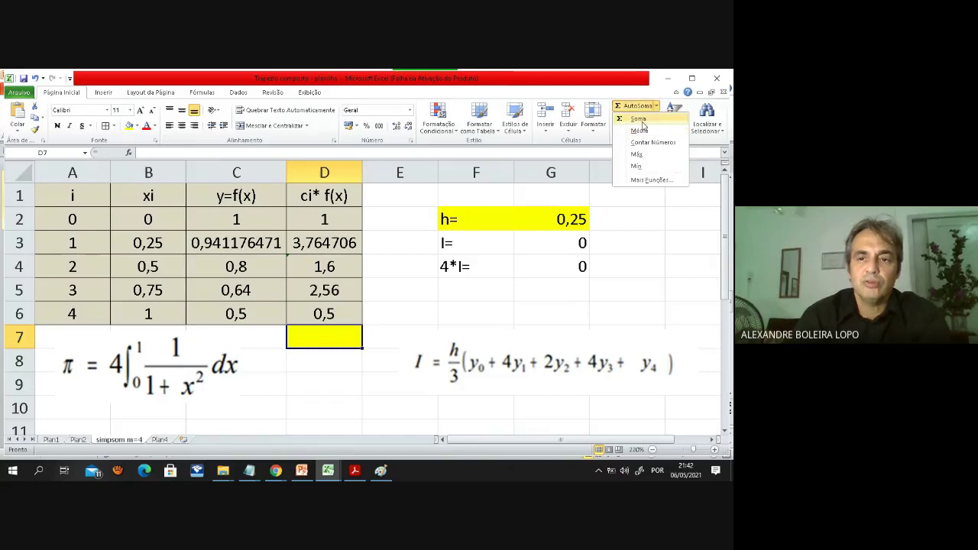
pyautogui.click(642, 124)
pyautogui.press('Return')
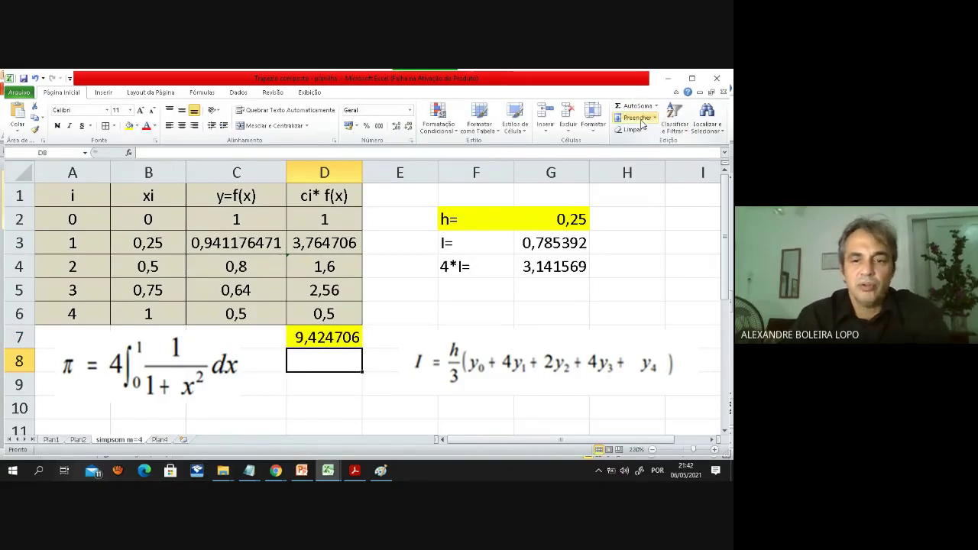
pyautogui.click(609, 288)
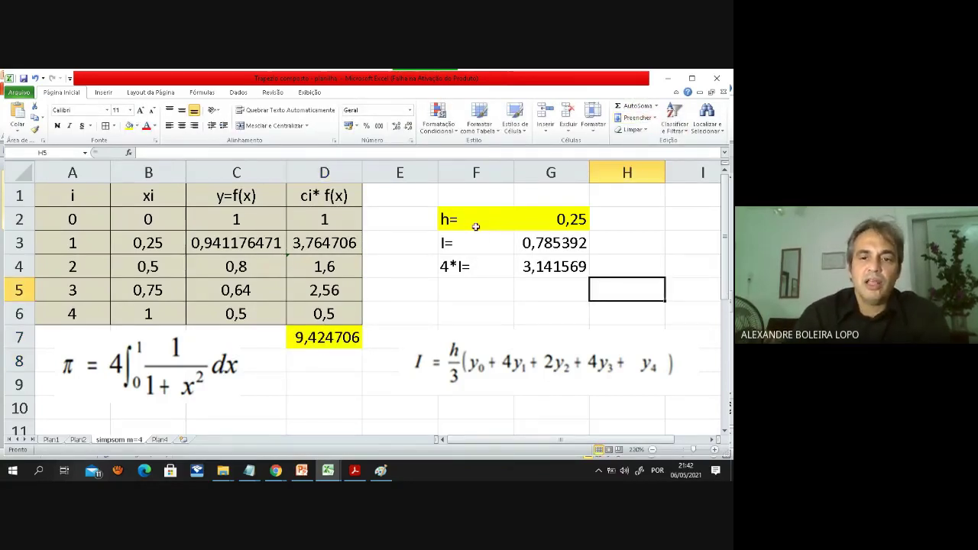
# Inspect the formula for the integral I in cell G3, leaving it unedited.
pyautogui.click(517, 233)
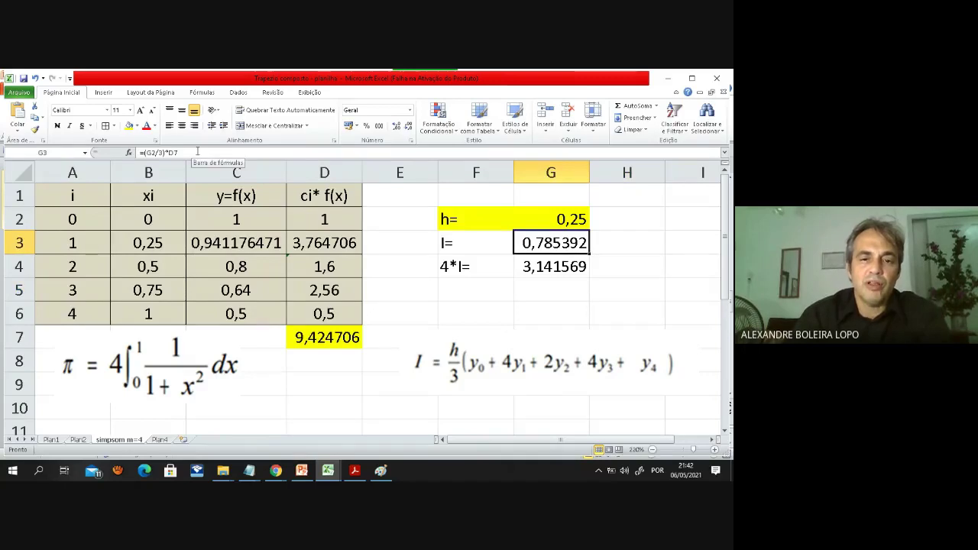
pyautogui.moveTo(205, 153); pyautogui.dragTo(141, 153)
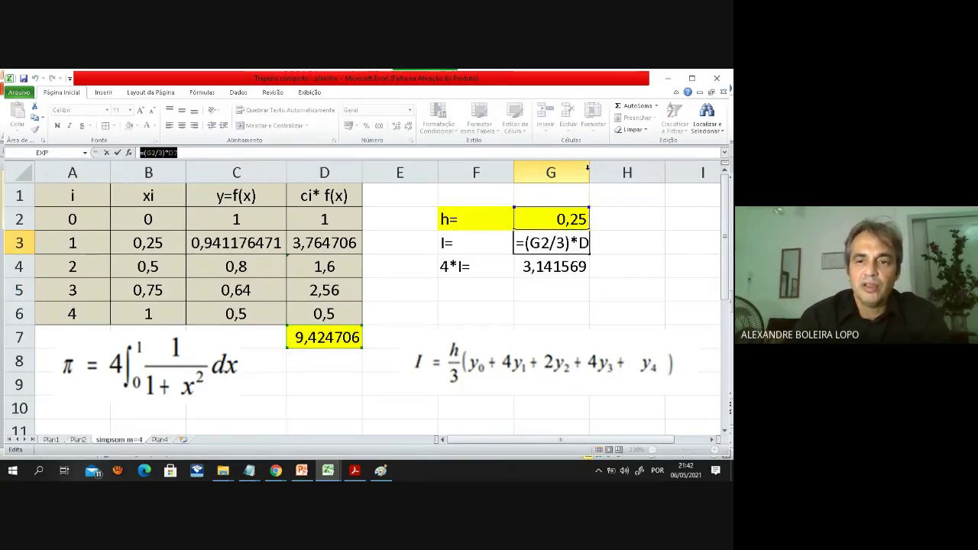
pyautogui.click(649, 245)
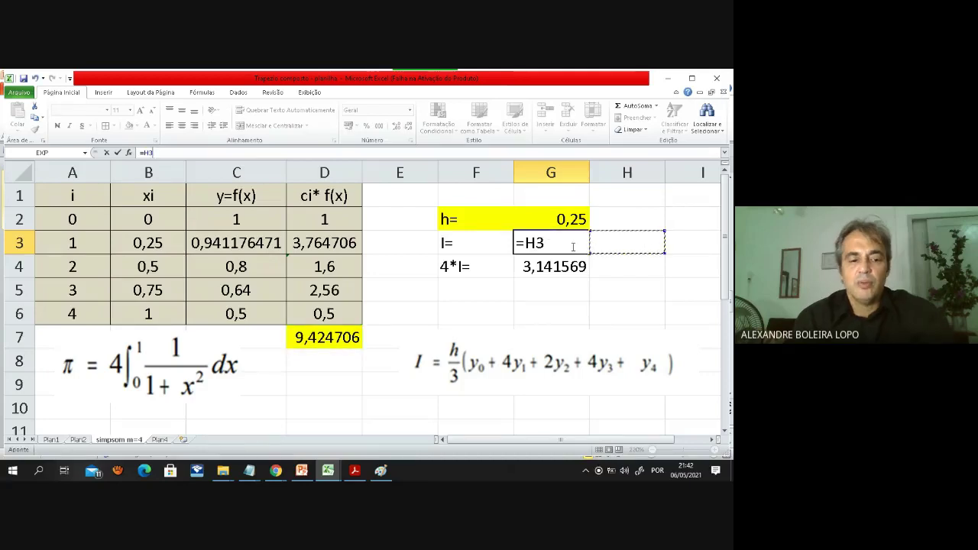
pyautogui.press('Escape')
pyautogui.click(630, 282)
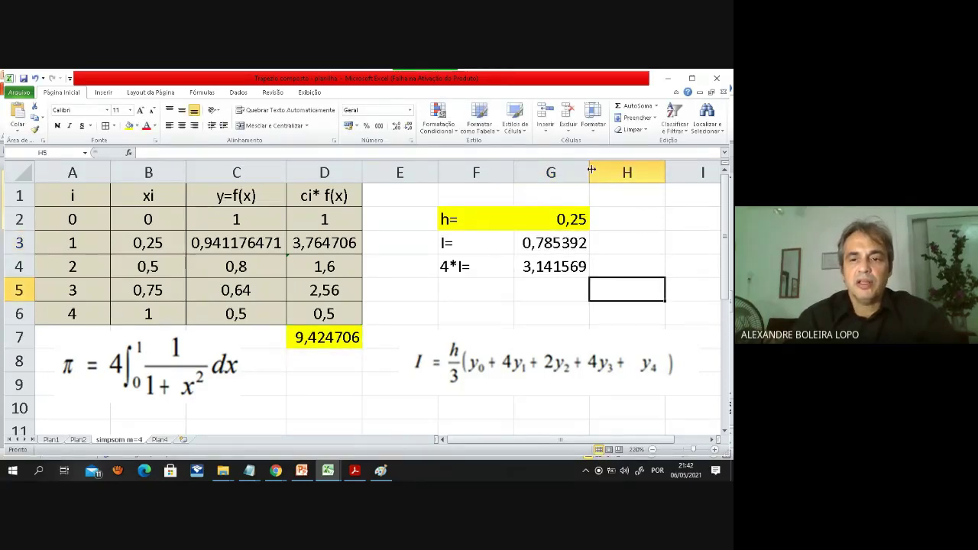
# Widen column G to show more decimals and review the references used by the formula in G3.
pyautogui.moveTo(590, 171); pyautogui.dragTo(634, 171)
pyautogui.click(584, 243)
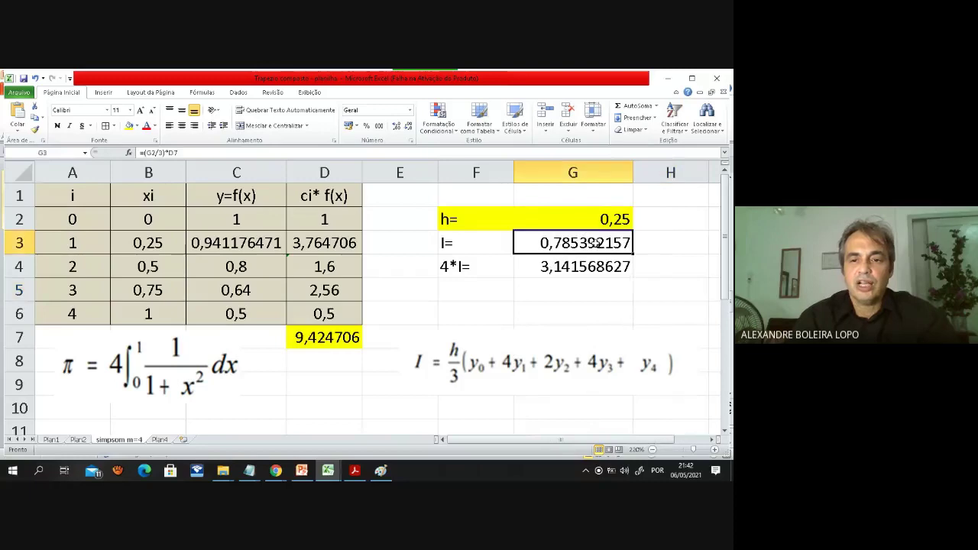
pyautogui.moveTo(178, 152); pyautogui.dragTo(139, 153)
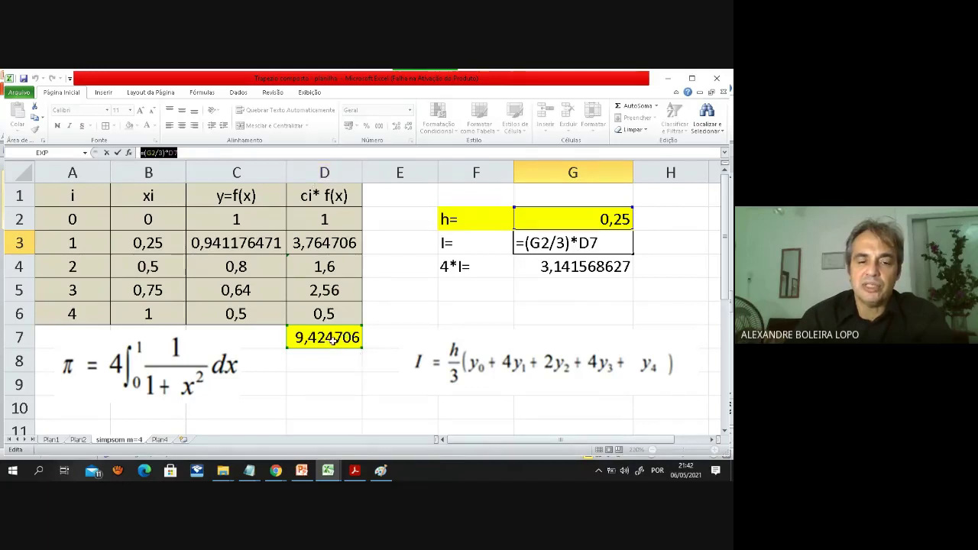
pyautogui.press('Return')
pyautogui.click(622, 241)
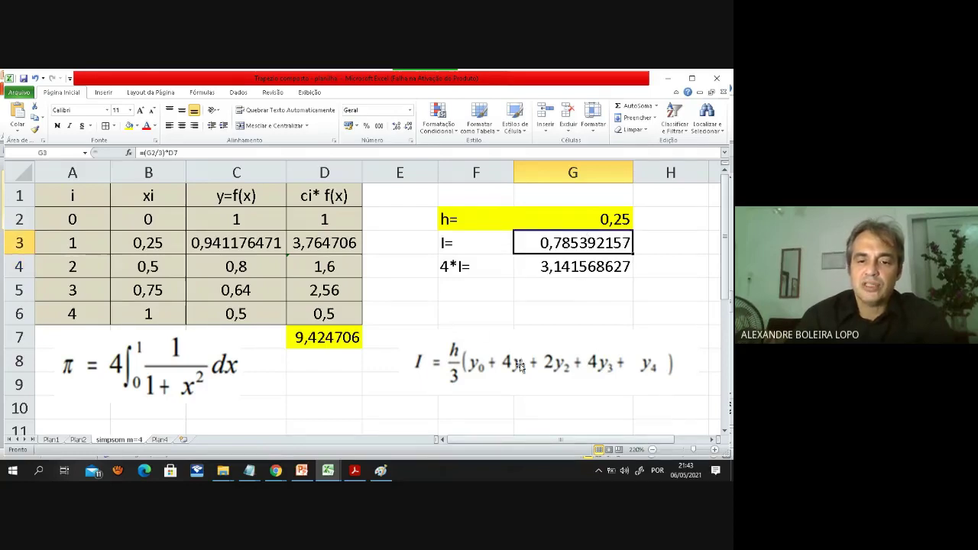
# Fill the I= label and its result in cells F3:G3 with green.
pyautogui.moveTo(488, 247); pyautogui.dragTo(569, 242)
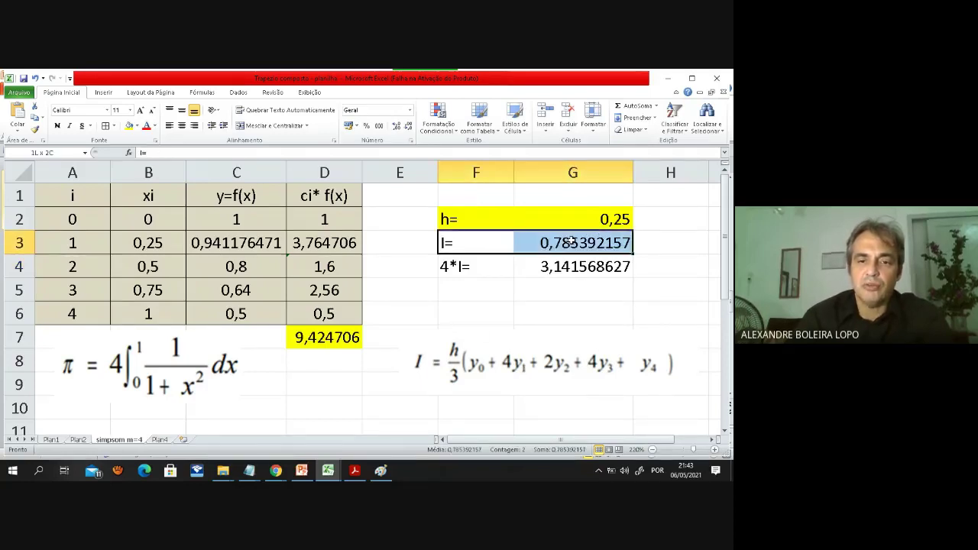
pyautogui.click(137, 125)
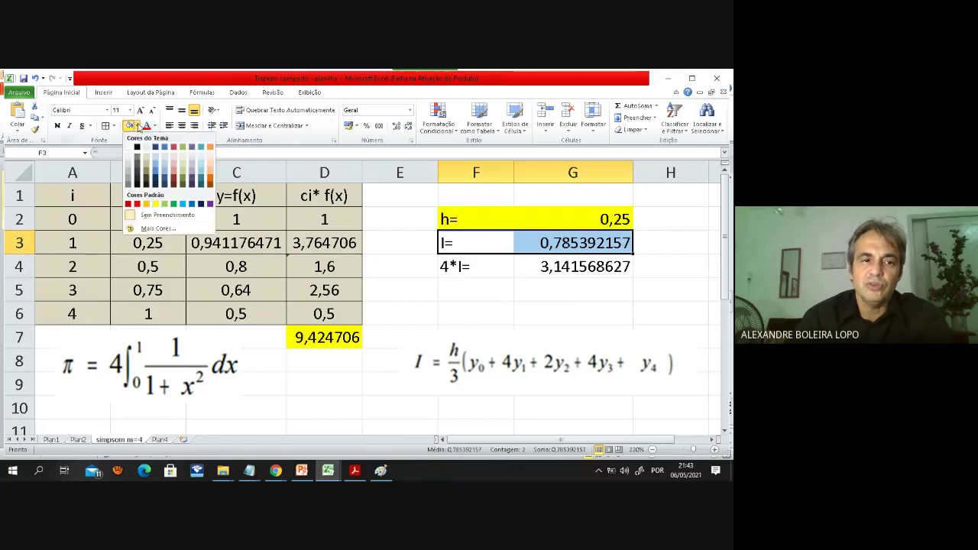
pyautogui.click(165, 204)
pyautogui.click(533, 269)
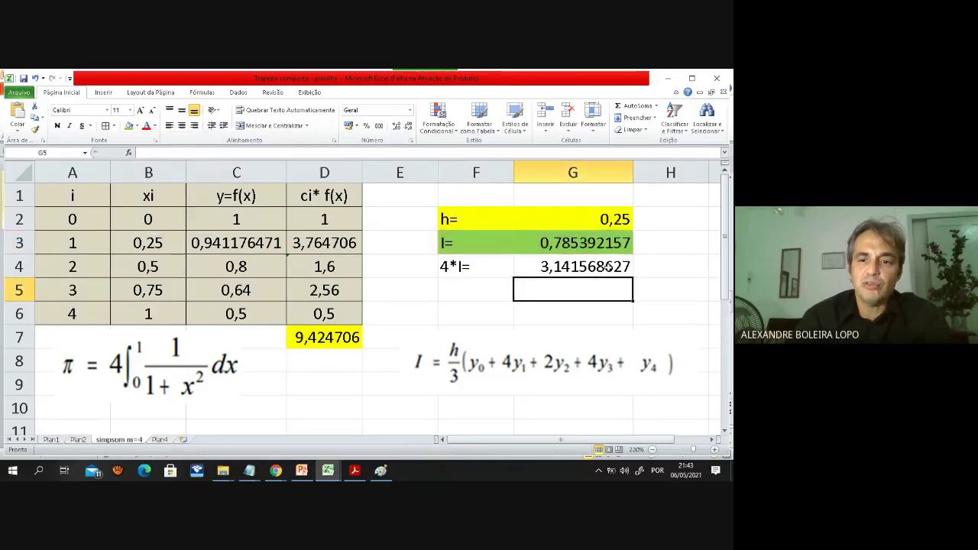
# Fill the 4*I= label and its result in cells F4:G4 with light blue.
pyautogui.moveTo(532, 269); pyautogui.dragTo(478, 268)
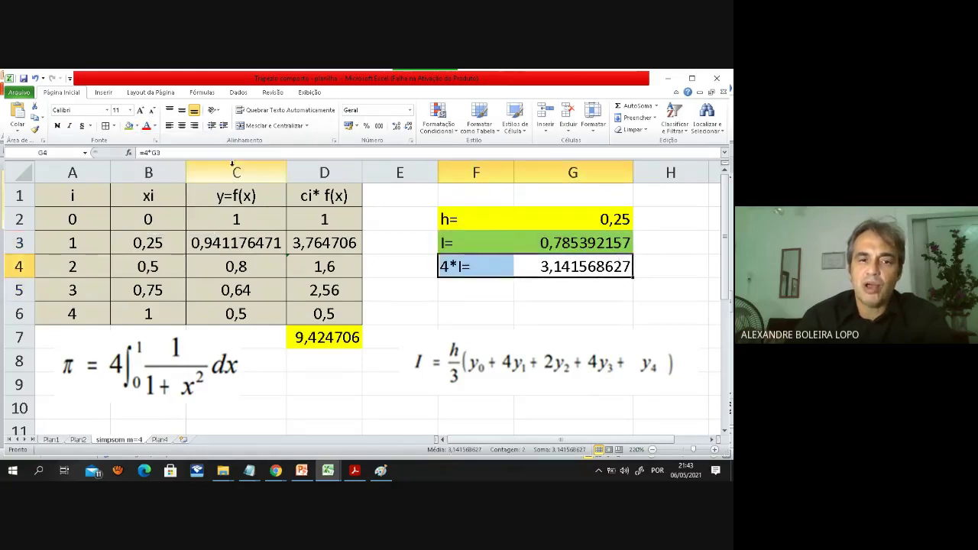
pyautogui.click(138, 125)
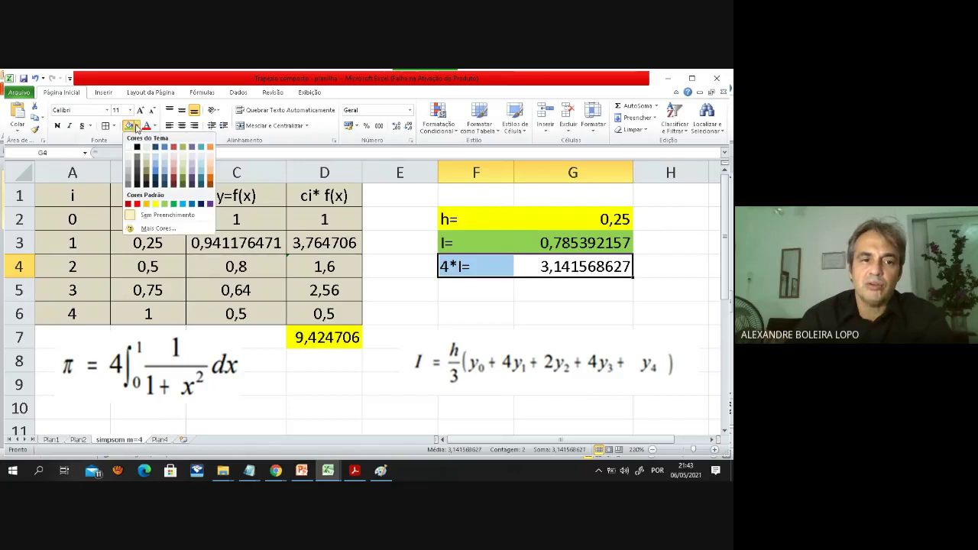
pyautogui.click(165, 168)
pyautogui.click(562, 314)
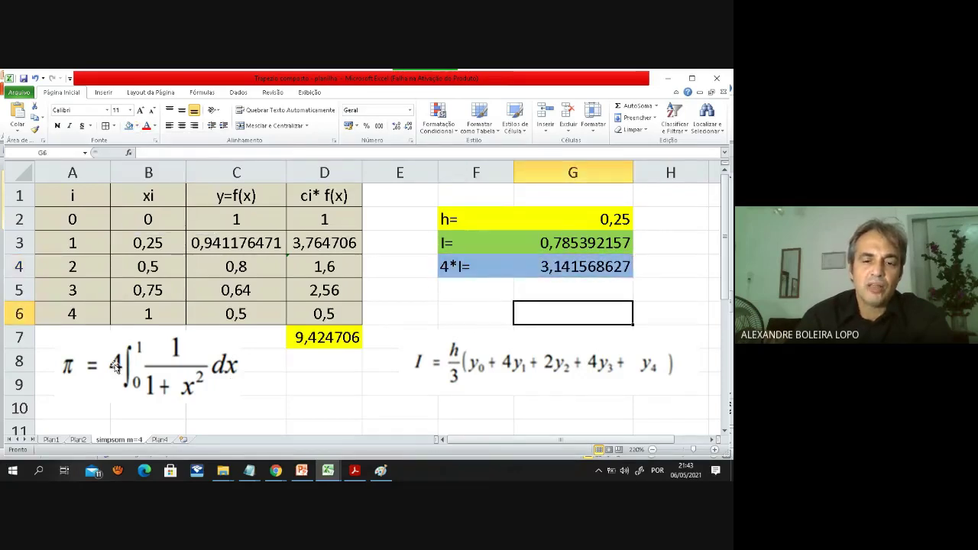
pyautogui.click(715, 253)
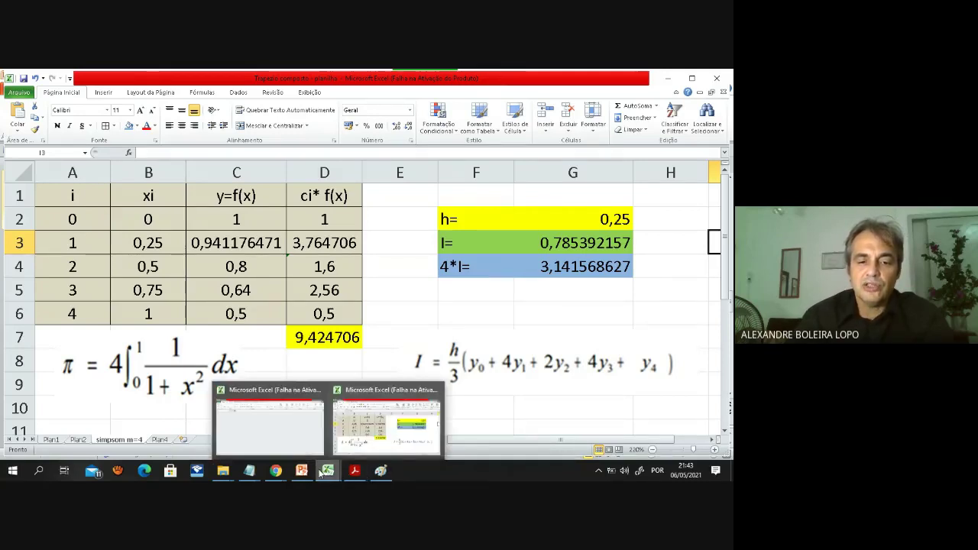
# Switch to the PowerPoint presentation, start the slide show from the current slide and advance to the e^x integral example.
pyautogui.moveTo(312, 473)
pyautogui.click(318, 447)
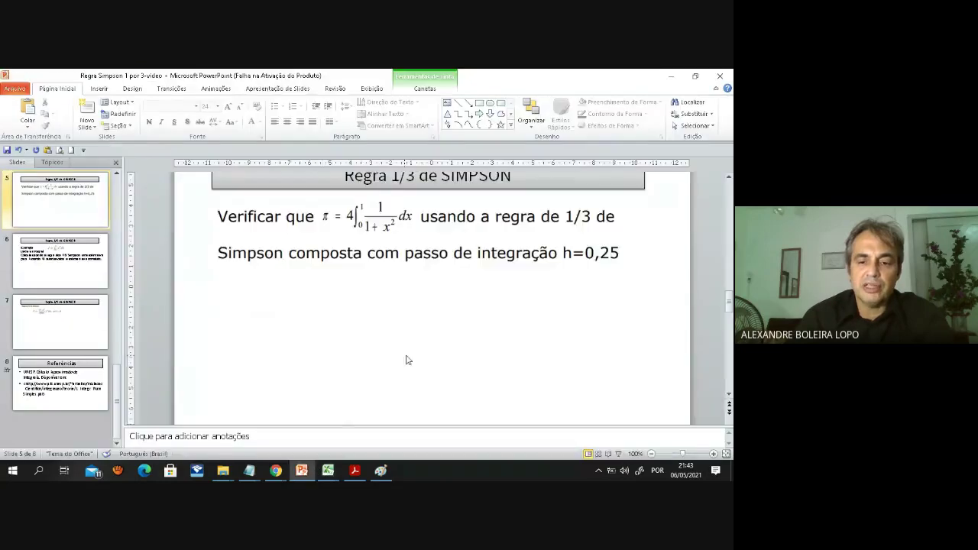
pyautogui.click(619, 455)
pyautogui.click(521, 359)
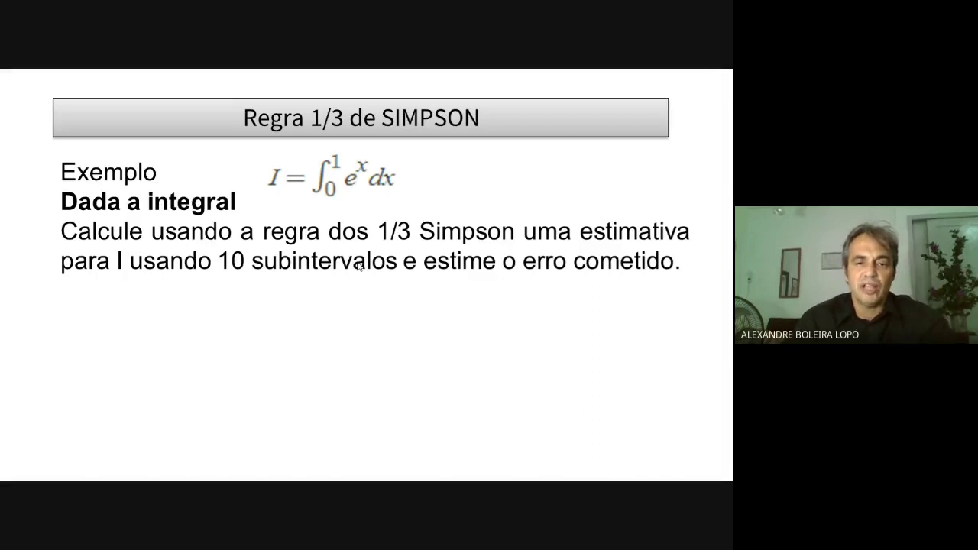
# Exit the slide show, return to the Excel workbook and show the start of the Plan4 sheet.
pyautogui.press('Escape')
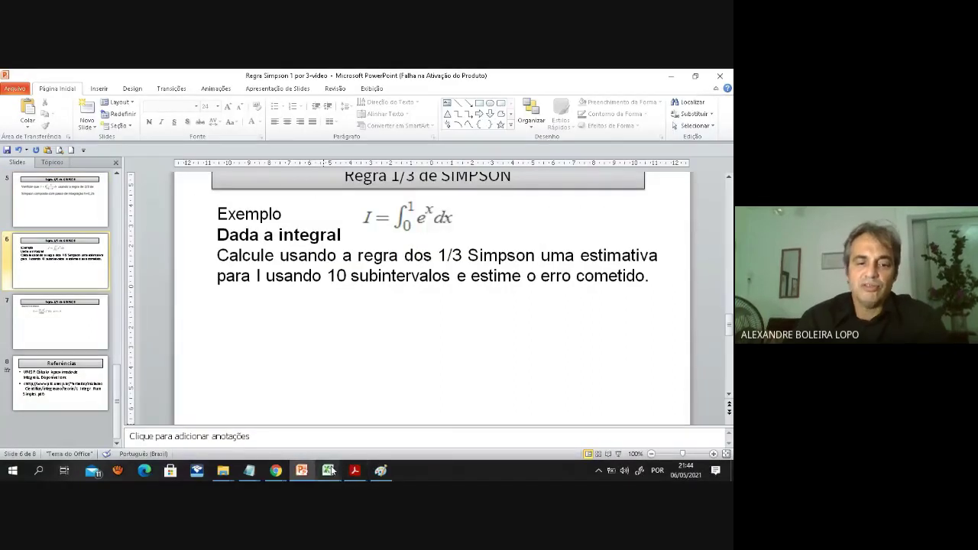
pyautogui.moveTo(328, 470)
pyautogui.click(402, 422)
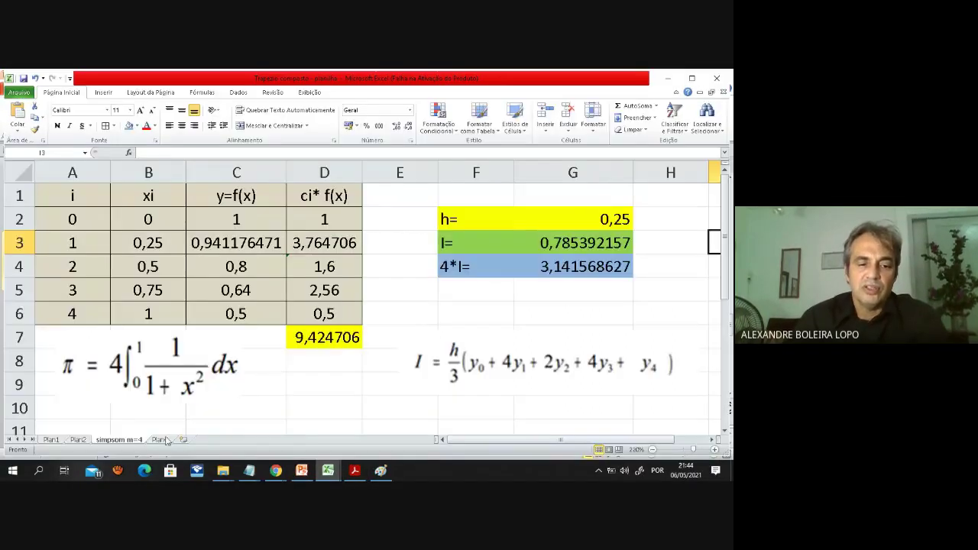
pyautogui.click(159, 440)
pyautogui.scroll(1, 299, 347)
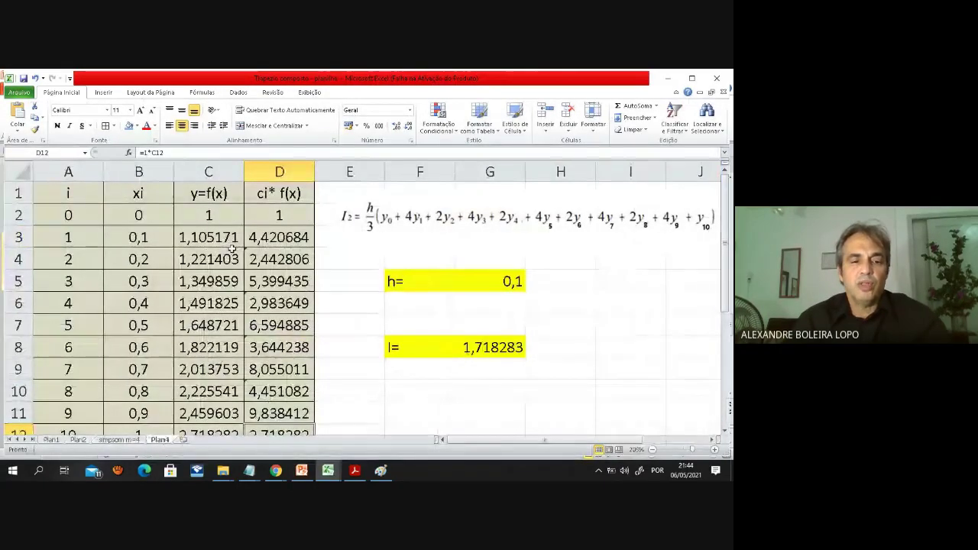
pyautogui.scroll(1, 229, 247)
pyautogui.scroll(1, 229, 247)
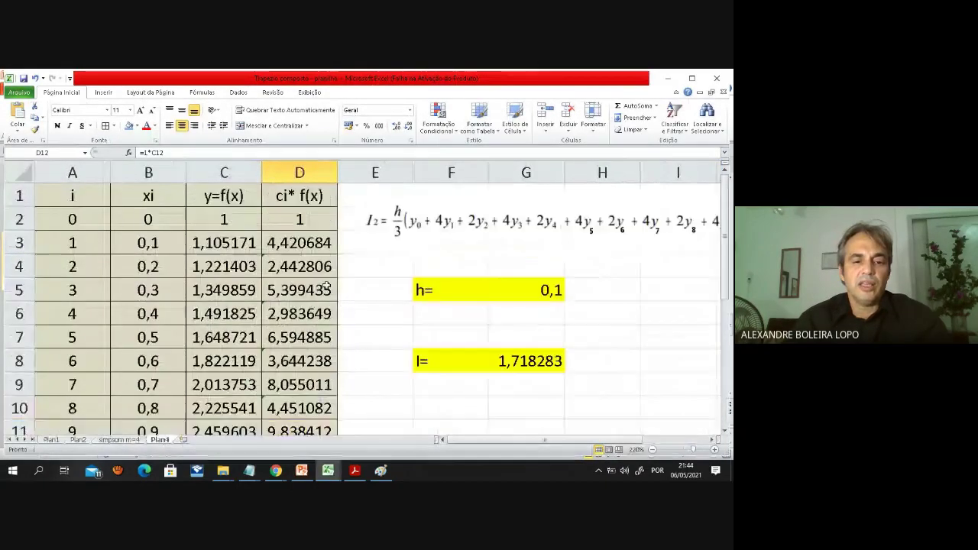
# Clear the existing formula in cell C2, keeping only the equals sign.
pyautogui.click(233, 216)
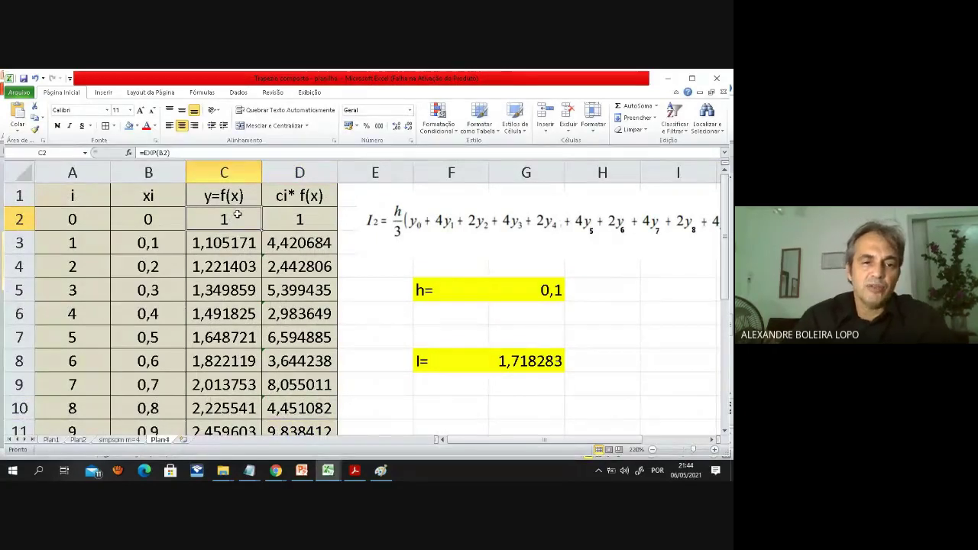
pyautogui.click(185, 153)
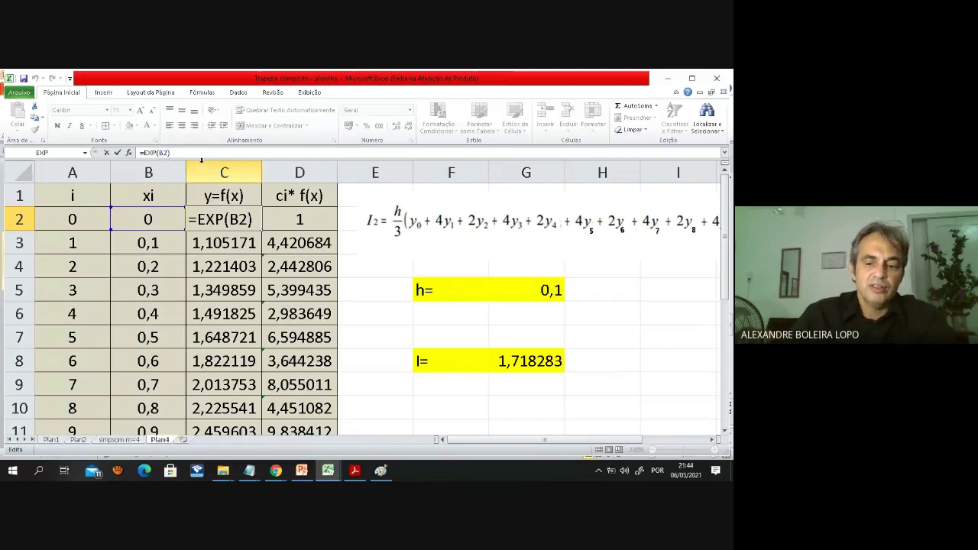
pyautogui.press('BackSpace')
pyautogui.press('BackSpace')
pyautogui.press('BackSpace')
pyautogui.press('BackSpace')
pyautogui.press('BackSpace')
pyautogui.press('BackSpace')
pyautogui.press('BackSpace')
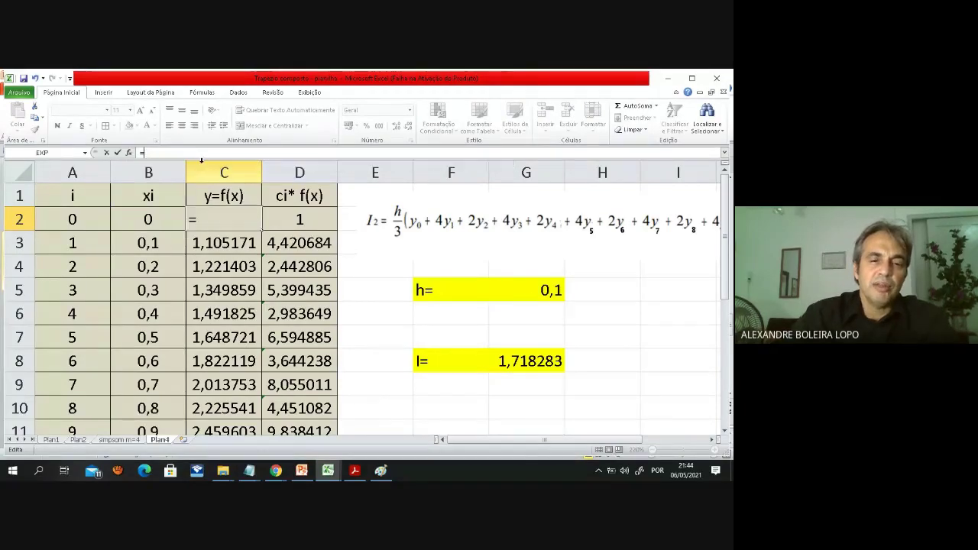
# Insert the EXP function from the Matemática e Trigonométrica category into cell C2.
pyautogui.click(128, 153)
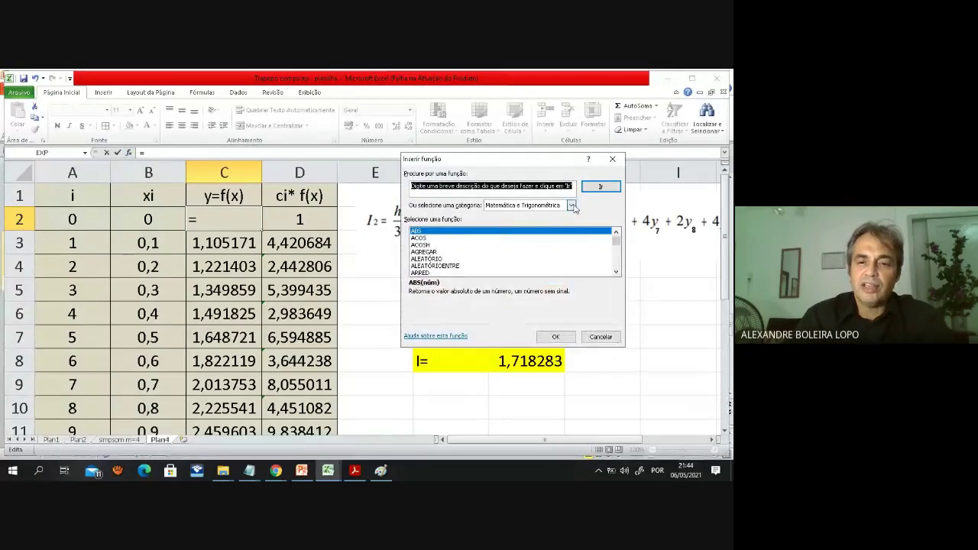
pyautogui.scroll(-2, 617, 244)
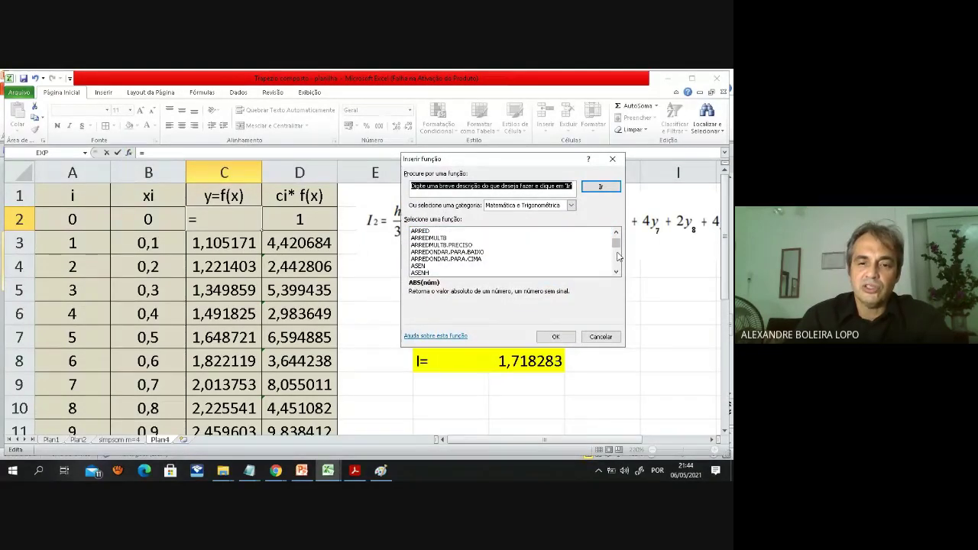
pyautogui.moveTo(617, 245); pyautogui.dragTo(617, 250)
pyautogui.click(419, 245)
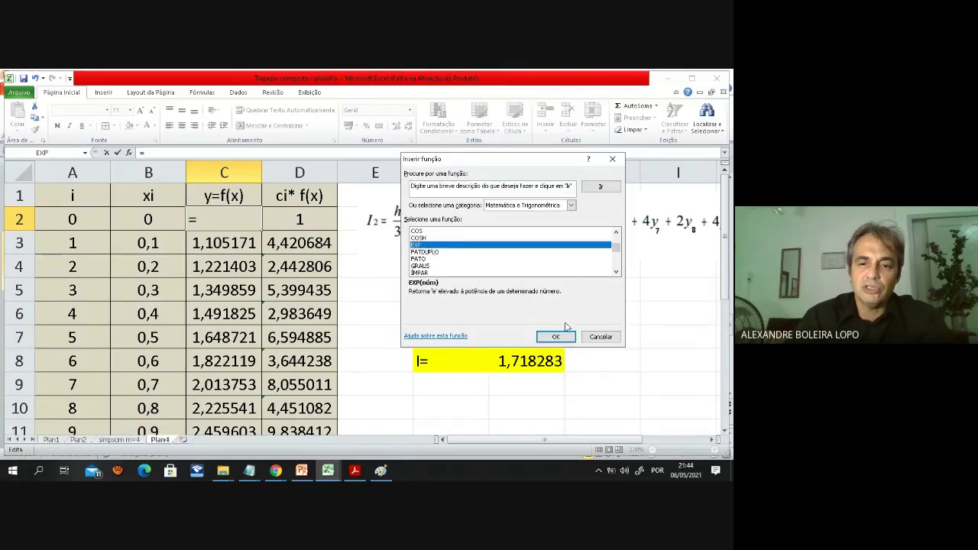
pyautogui.click(565, 336)
# Set the EXP argument to B2 and enter the formula =EXP(B2) in cell C2.
pyautogui.click(231, 220)
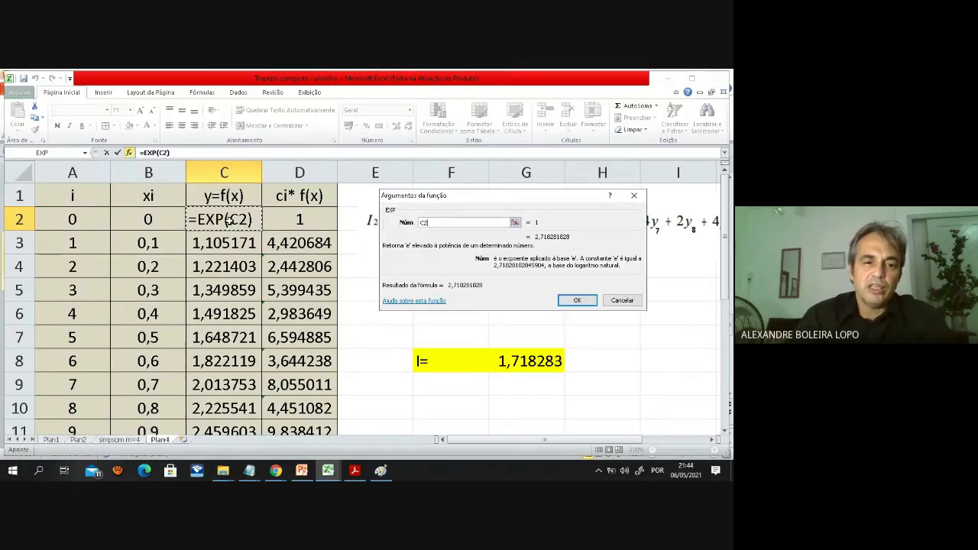
pyautogui.click(172, 152)
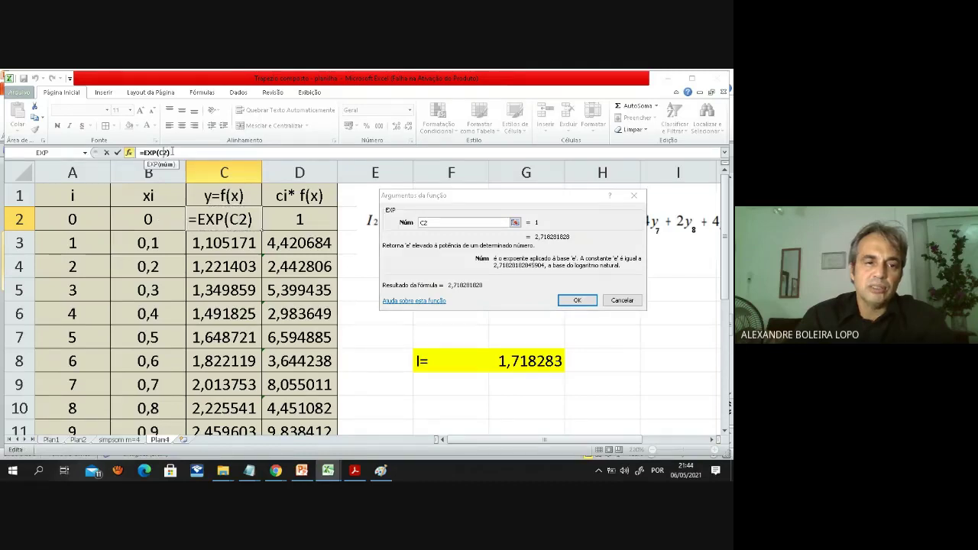
pyautogui.press('BackSpace')
pyautogui.write('B')
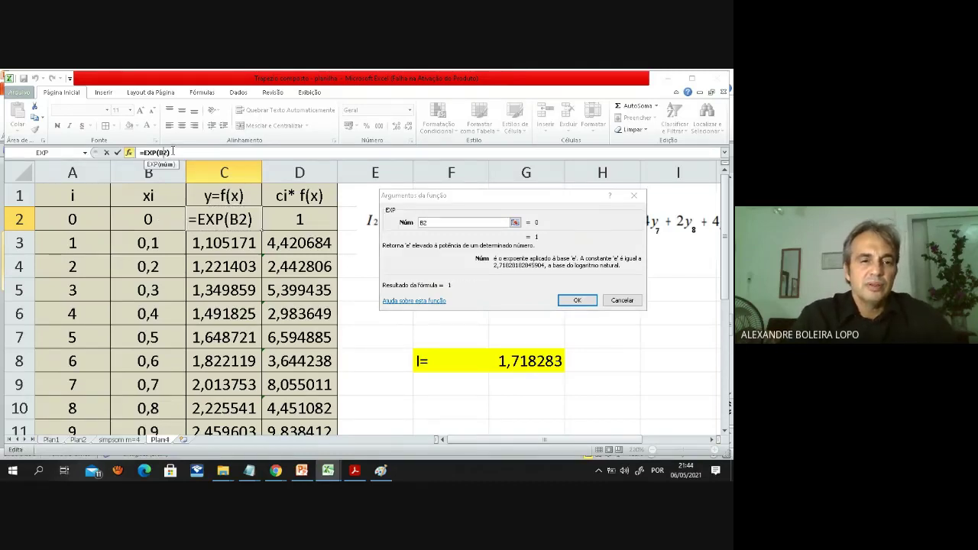
pyautogui.press('Return')
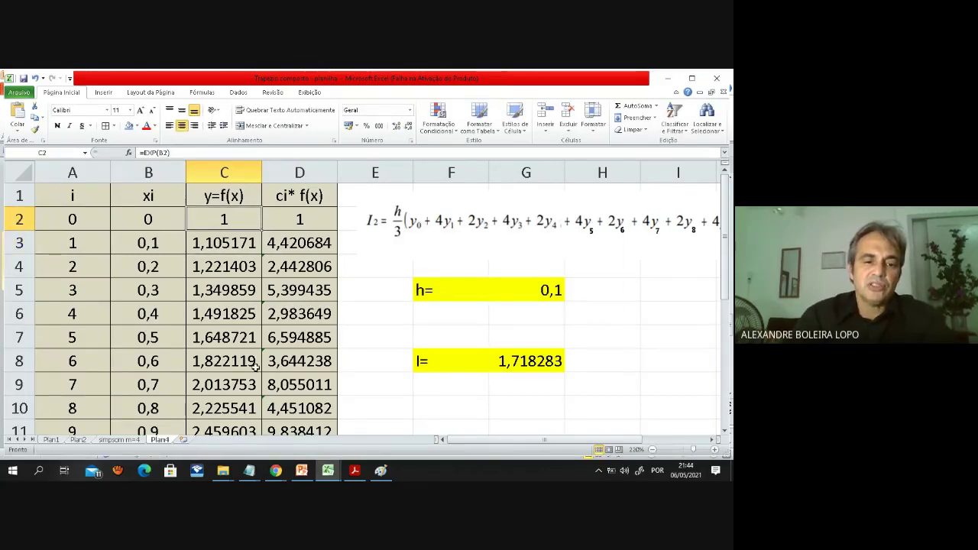
# Narrow the Simpson formula picture and move it beside column D so that the whole formula through y10 fits in view.
pyautogui.scroll(-2, 255, 368)
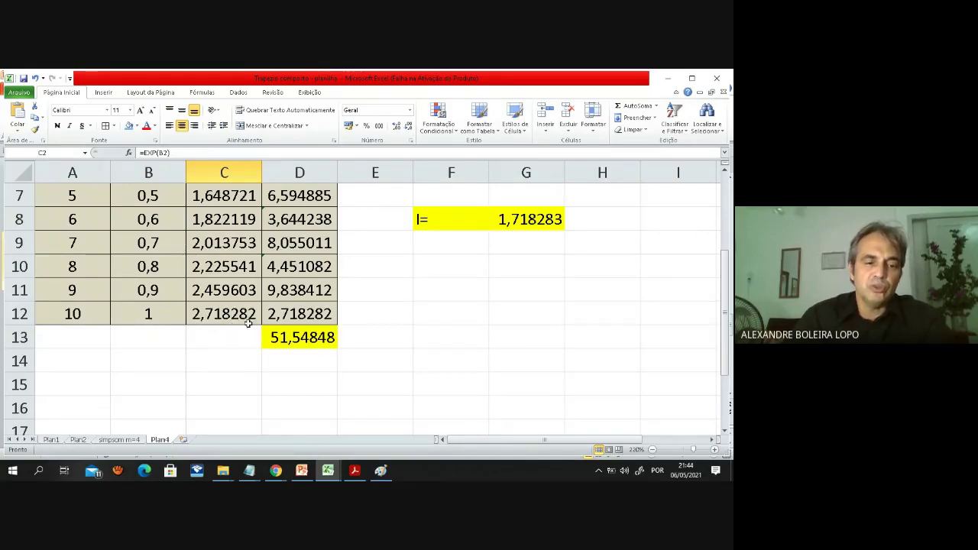
pyautogui.scroll(1, 412, 296)
pyautogui.scroll(1, 367, 301)
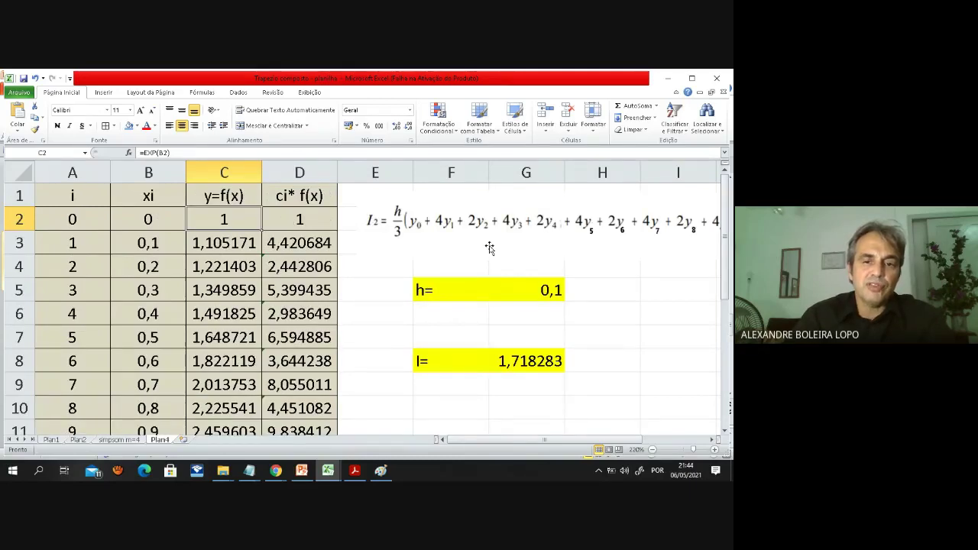
pyautogui.click(478, 223)
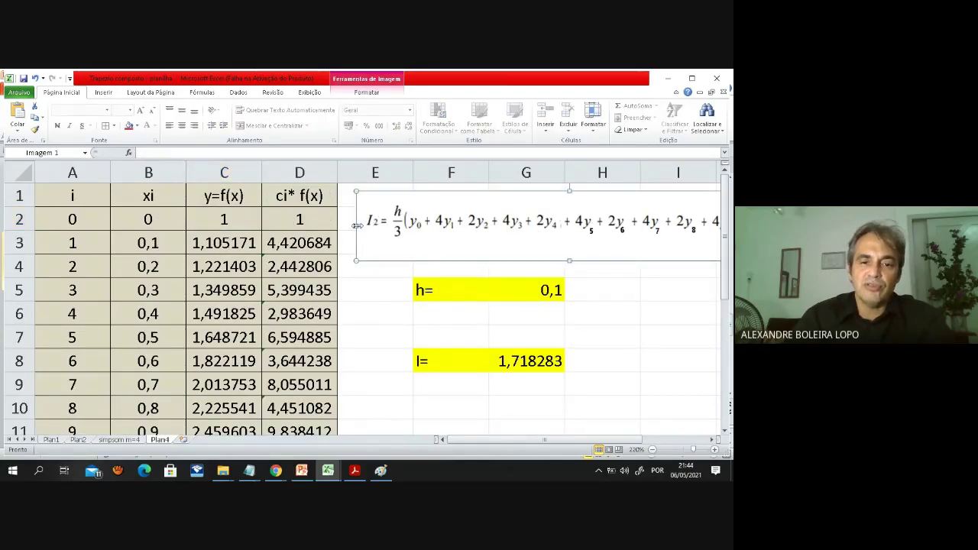
pyautogui.moveTo(360, 220); pyautogui.dragTo(415, 223)
pyautogui.moveTo(483, 235); pyautogui.dragTo(398, 254)
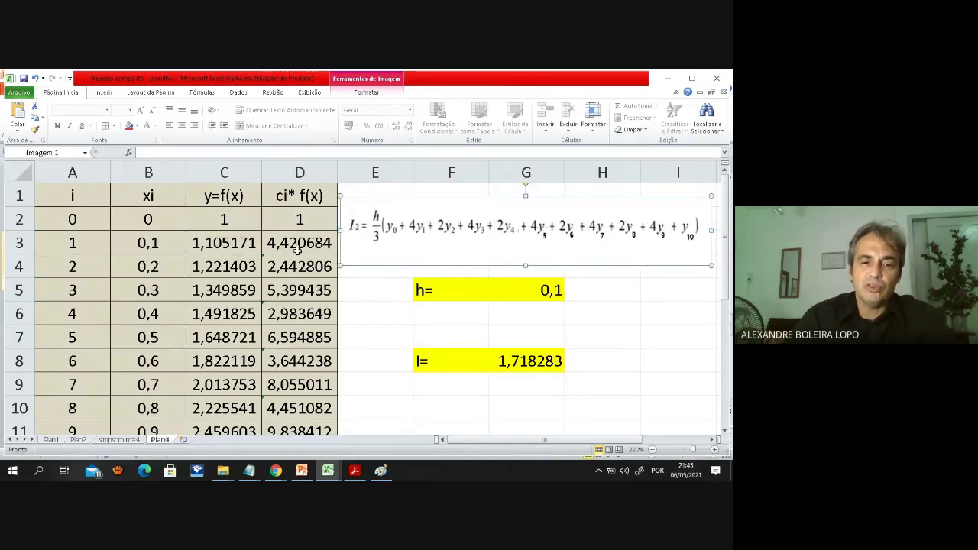
# Examine the weighted ci*f(x) formulas in column D from row 4 to row 12 against the coefficients in the Simpson formula picture.
pyautogui.click(293, 266)
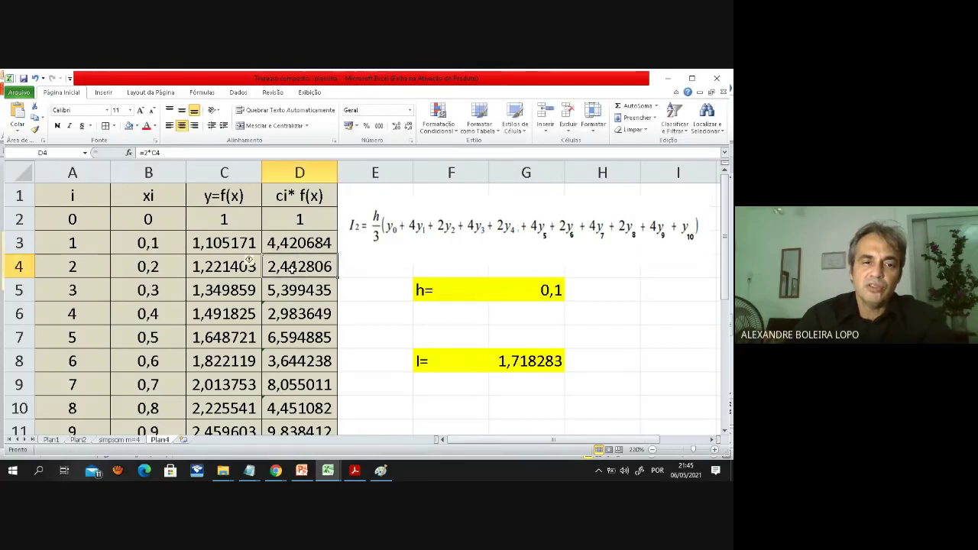
pyautogui.click(296, 289)
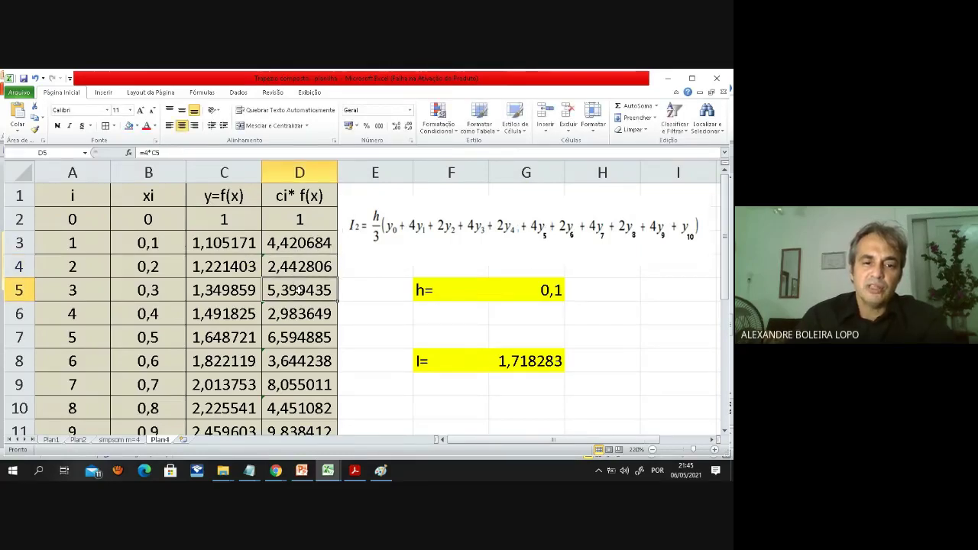
pyautogui.click(299, 313)
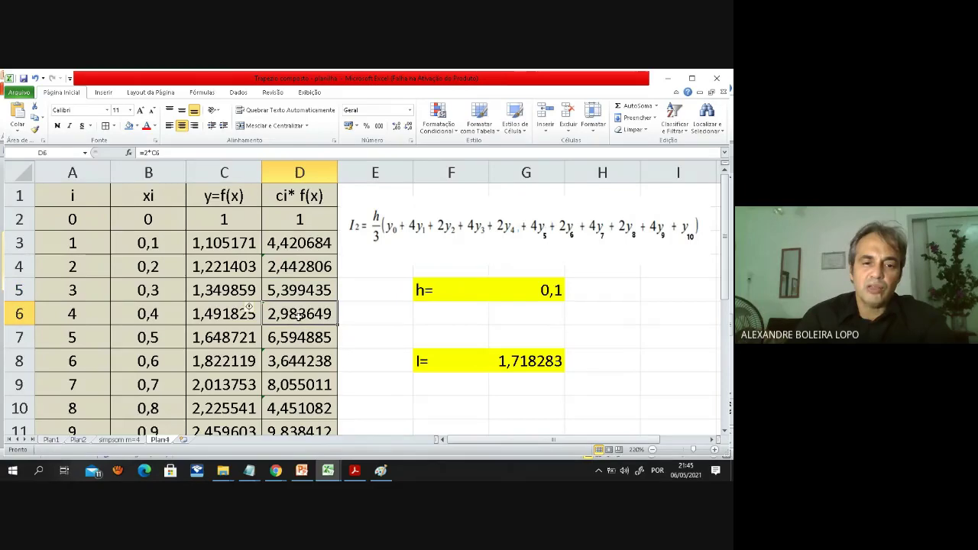
pyautogui.click(295, 336)
pyautogui.scroll(-1, 295, 336)
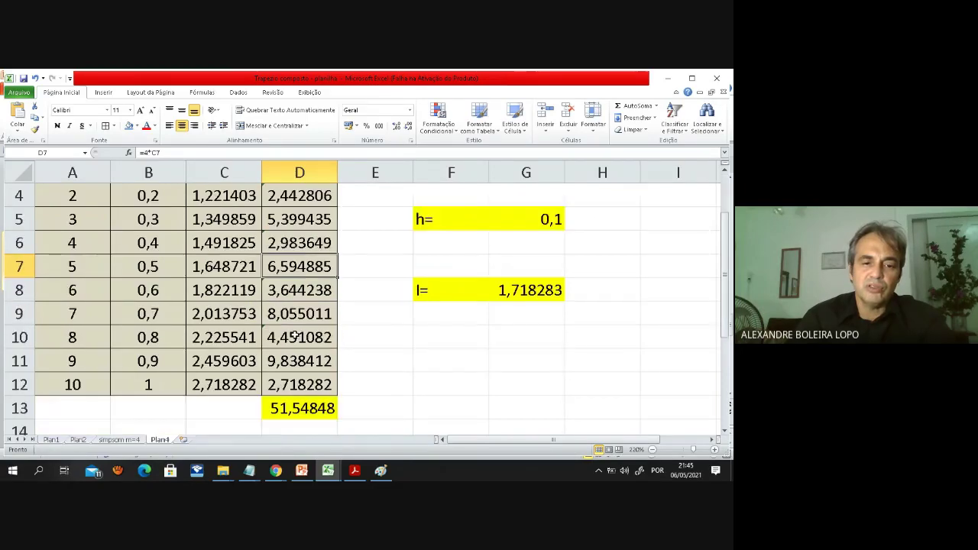
pyautogui.scroll(1, 417, 279)
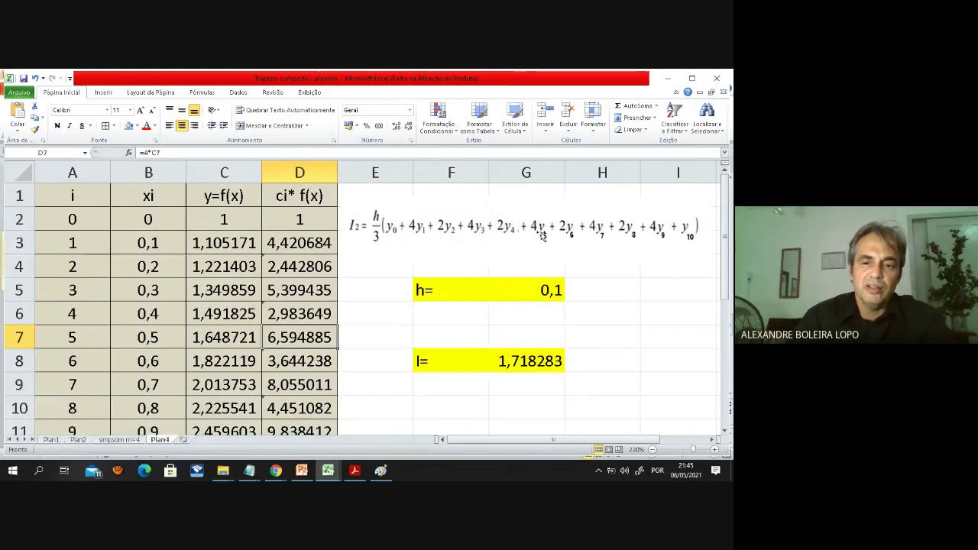
pyautogui.click(295, 362)
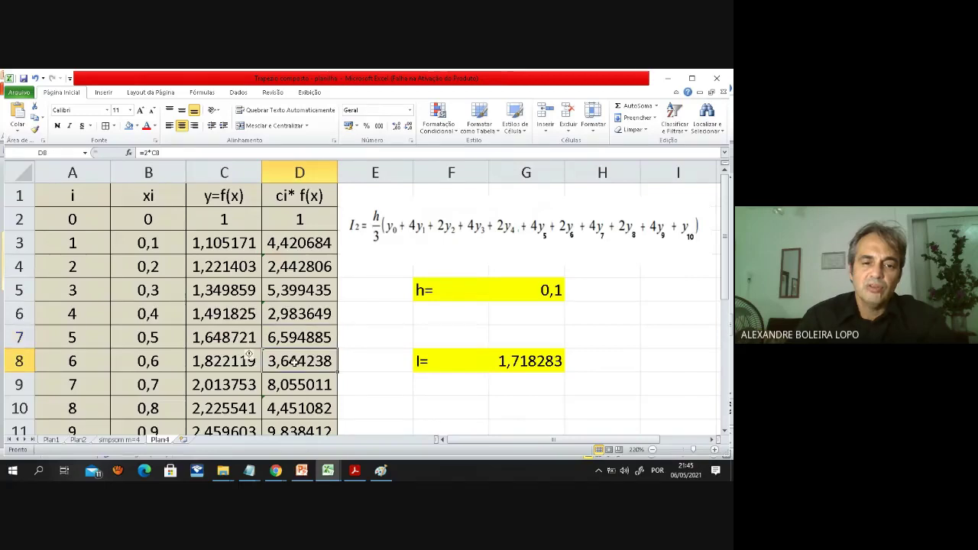
pyautogui.click(302, 384)
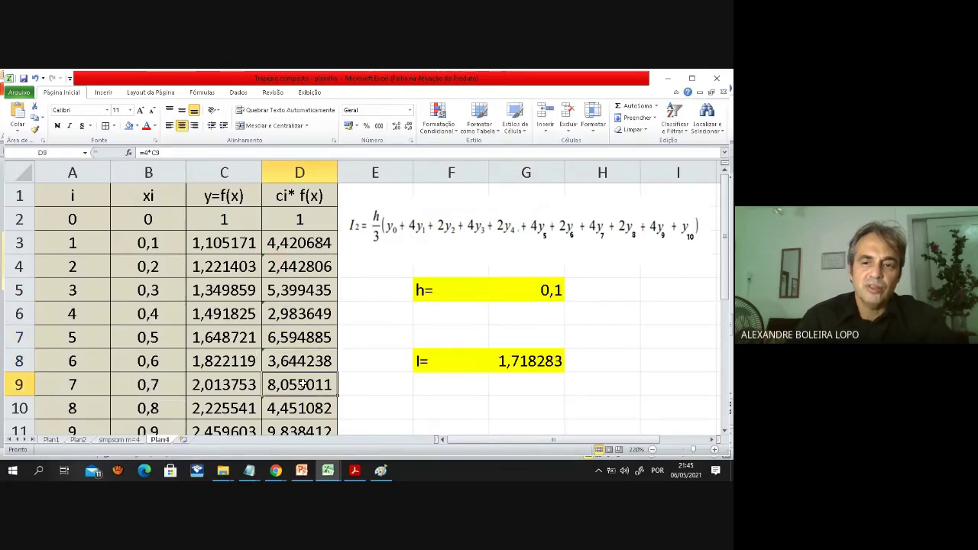
pyautogui.scroll(-1, 382, 351)
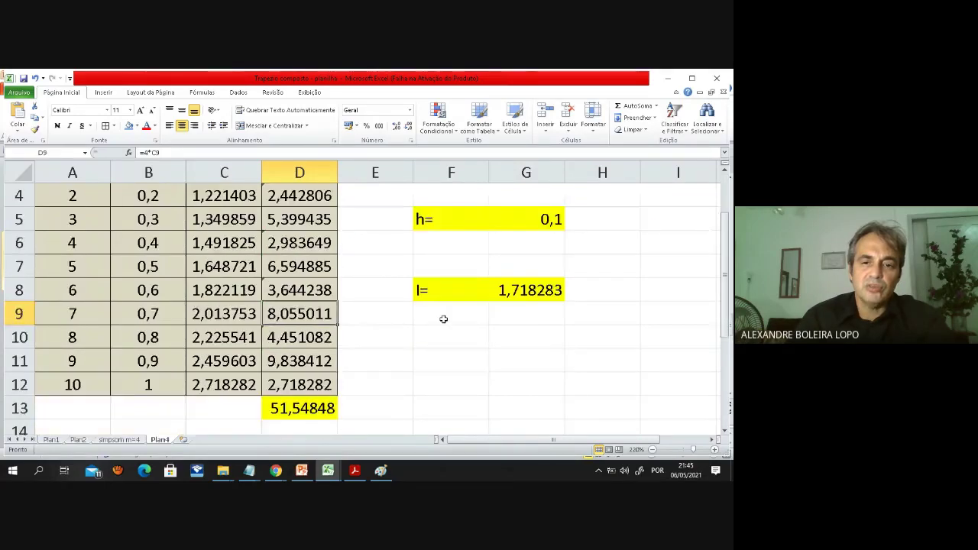
pyautogui.scroll(1, 443, 319)
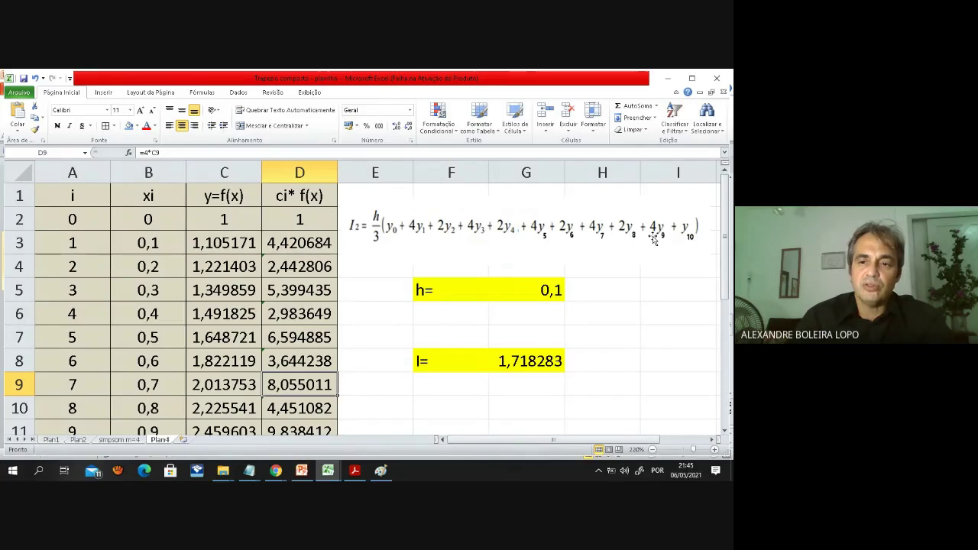
pyautogui.scroll(-2, 665, 237)
pyautogui.click(293, 291)
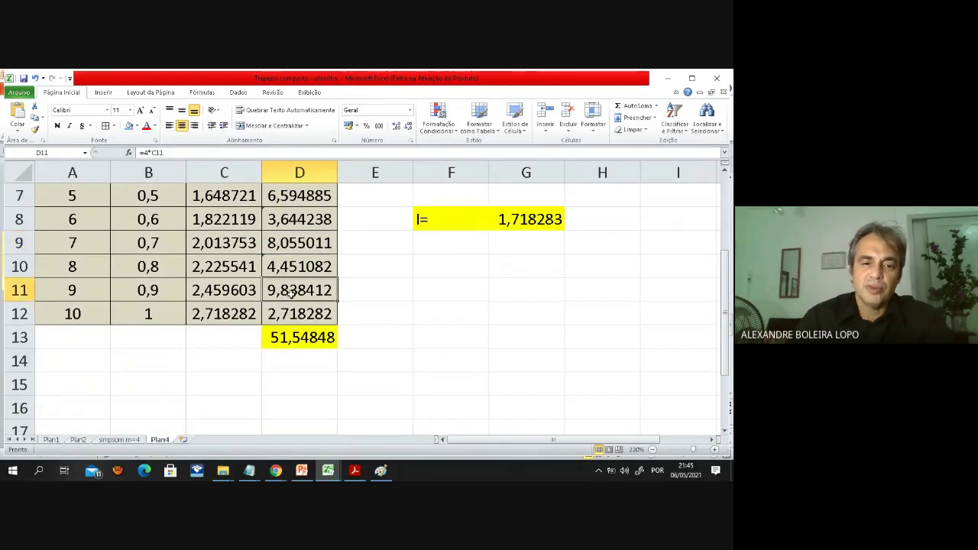
pyautogui.click(290, 307)
pyautogui.scroll(2, 369, 318)
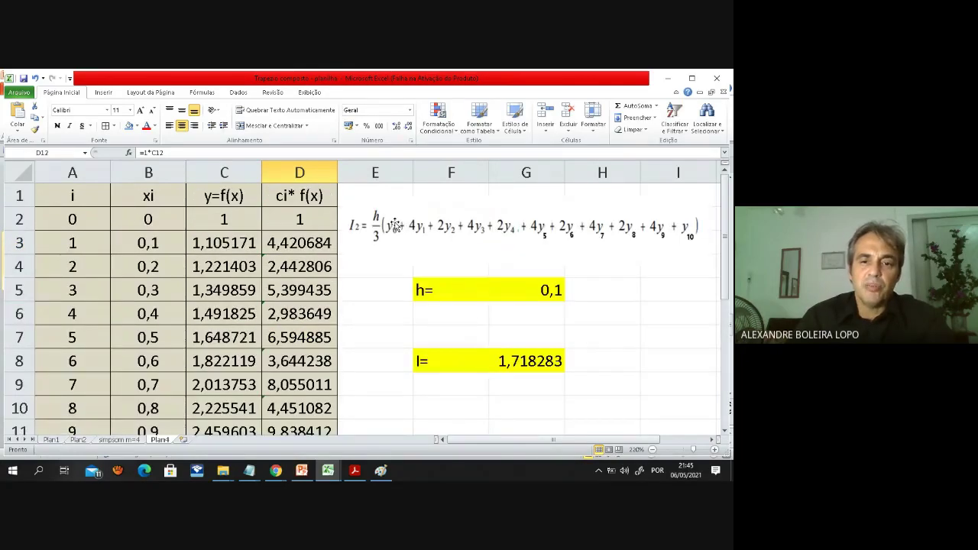
# Inspect the integral formula in cell G8 and leave it without keeping any edit.
pyautogui.click(547, 356)
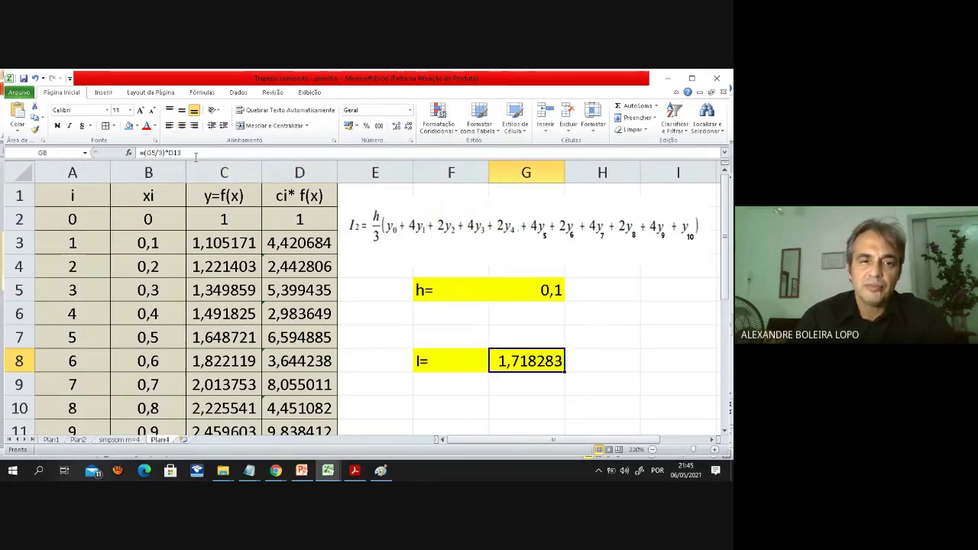
pyautogui.click(194, 153)
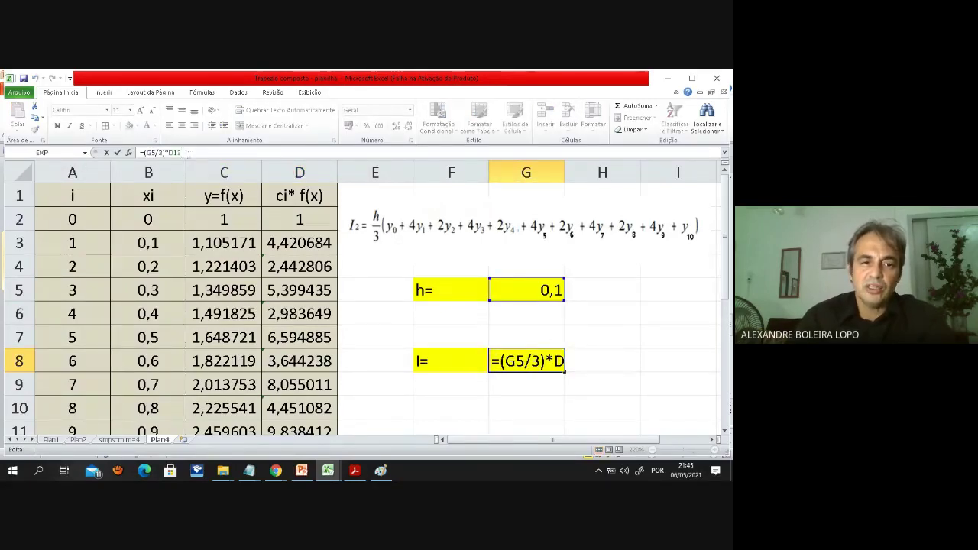
pyautogui.moveTo(189, 153); pyautogui.dragTo(136, 152)
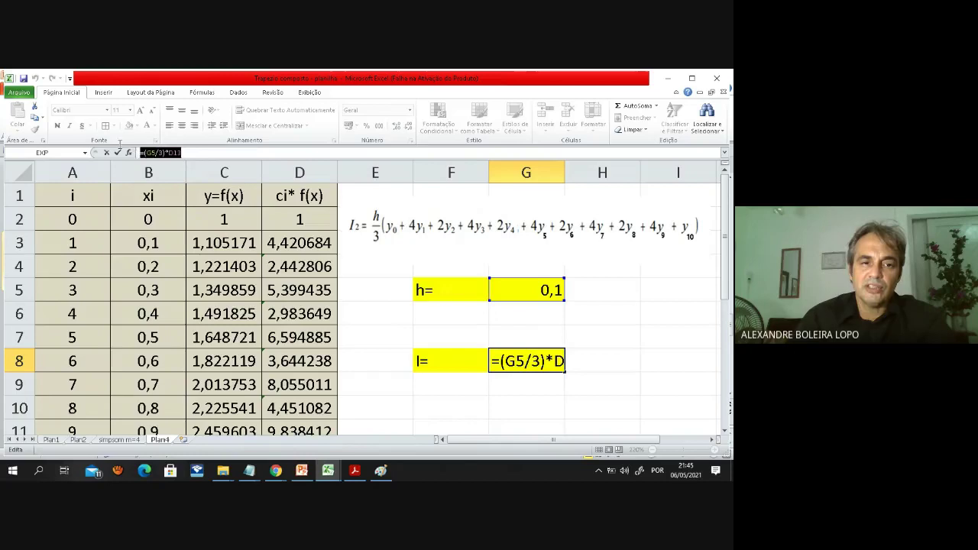
pyautogui.click(563, 173)
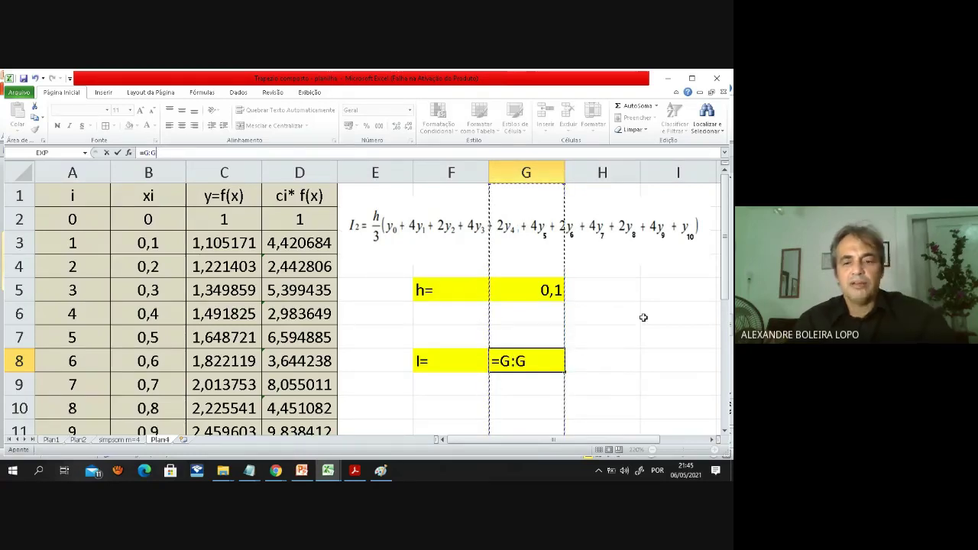
pyautogui.press('Escape')
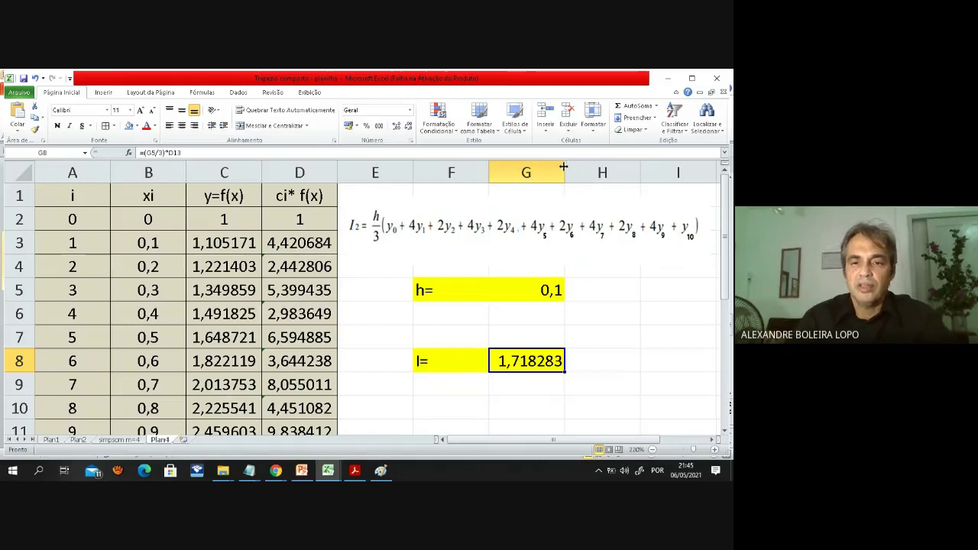
# Widen column G to show more decimals of the integral and re-enter the formula =(G5/3)*D13 in cell G8.
pyautogui.moveTo(564, 166); pyautogui.dragTo(590, 167)
pyautogui.scroll(-1, 664, 335)
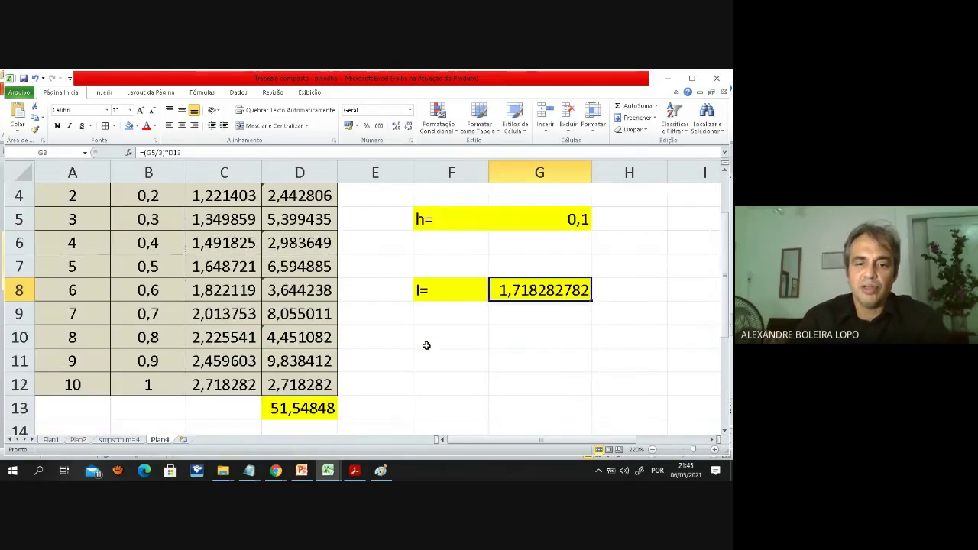
pyautogui.press('F2')
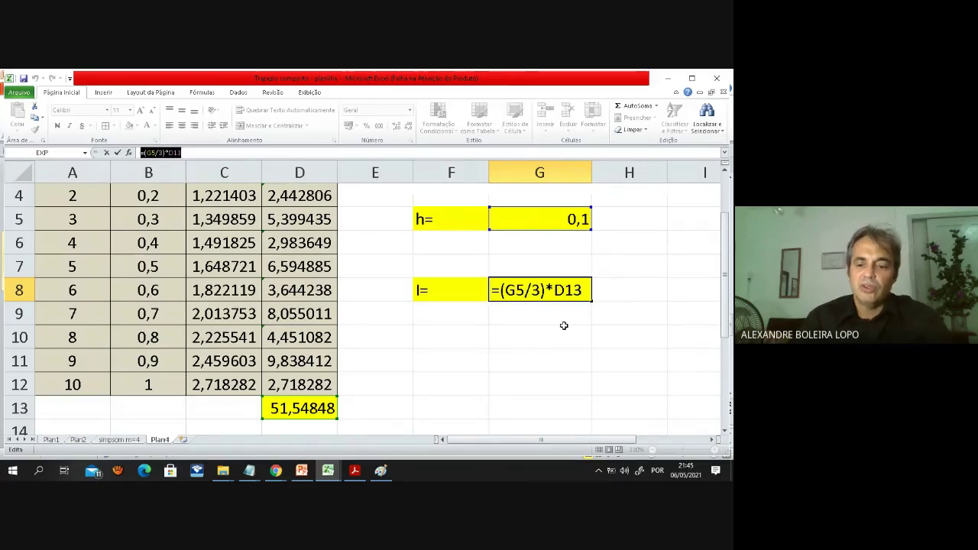
pyautogui.press('Return')
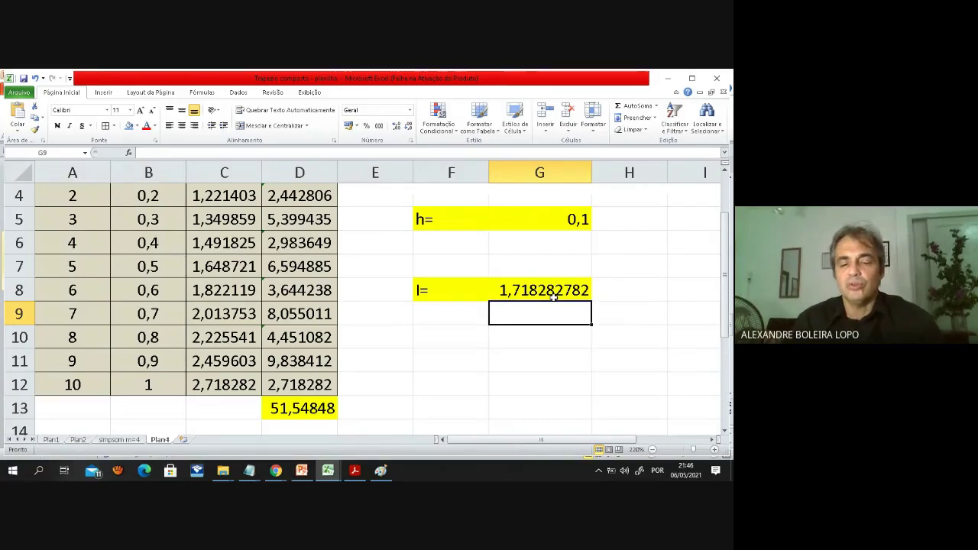
pyautogui.scroll(1, 557, 299)
pyautogui.scroll(-1, 557, 298)
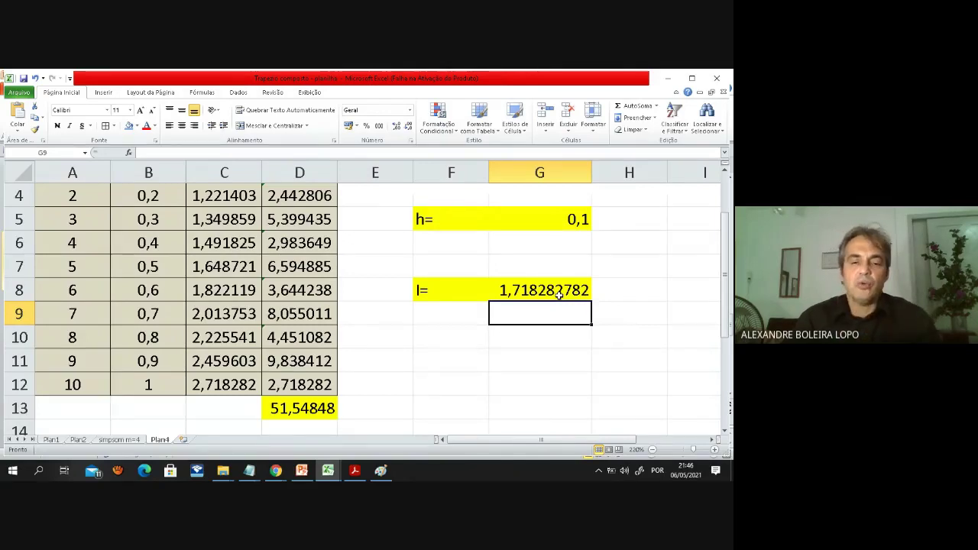
pyautogui.scroll(1, 564, 306)
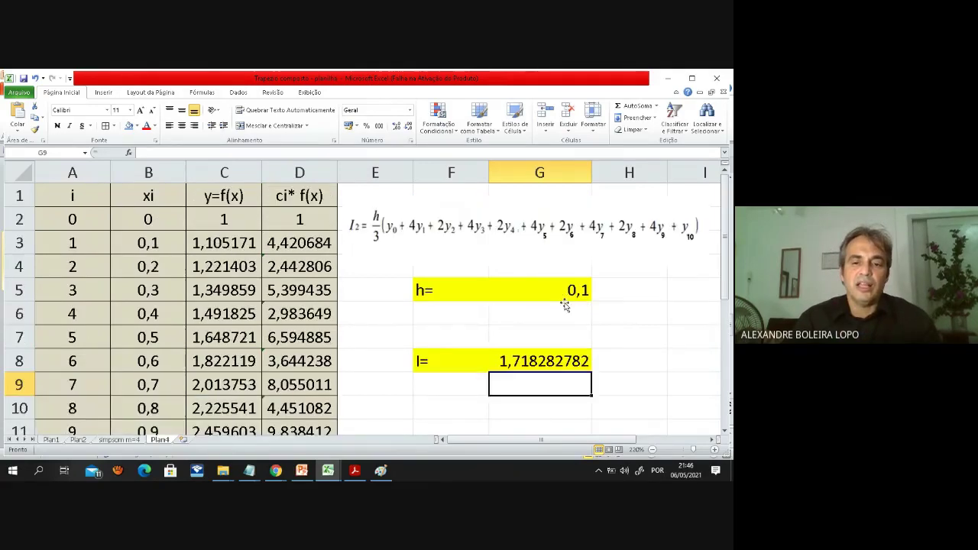
# Switch to Chrome and open GeoGebra Classic in a new tab by searching for geogebra.
pyautogui.click(276, 471)
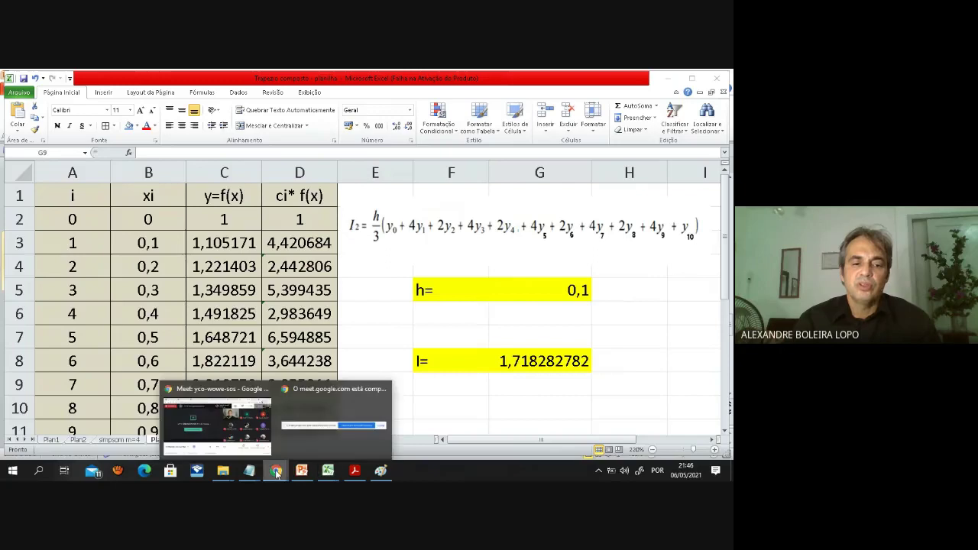
pyautogui.click(217, 422)
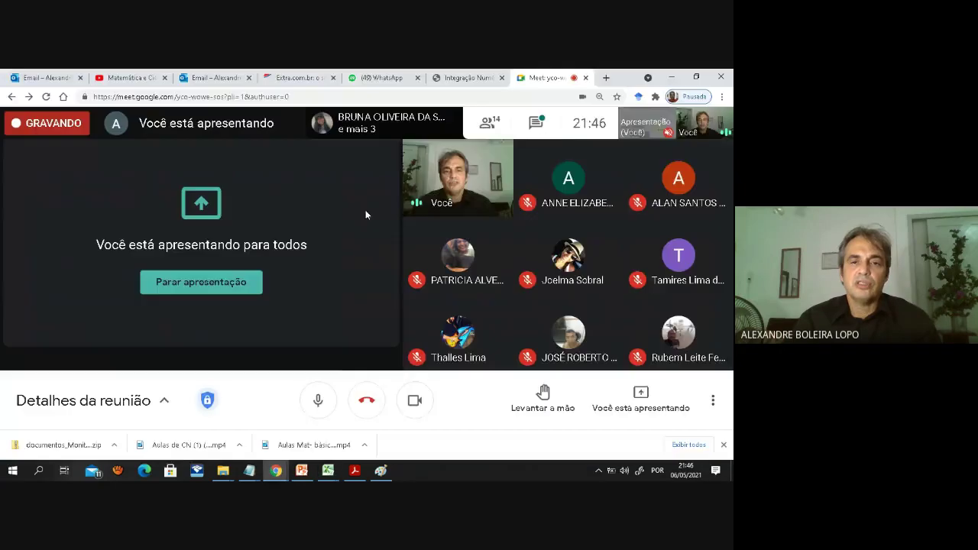
pyautogui.click(606, 78)
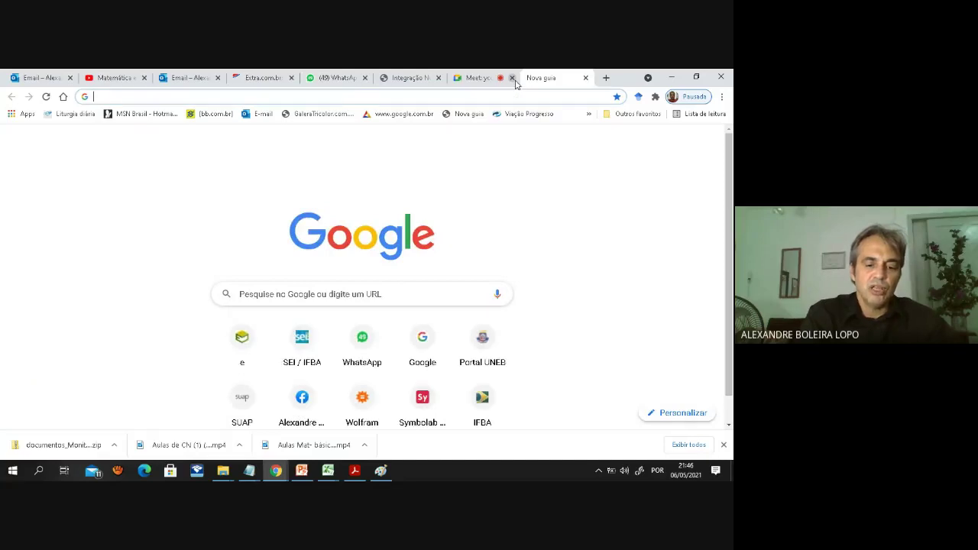
pyautogui.write('geogebra')
pyautogui.press('Return')
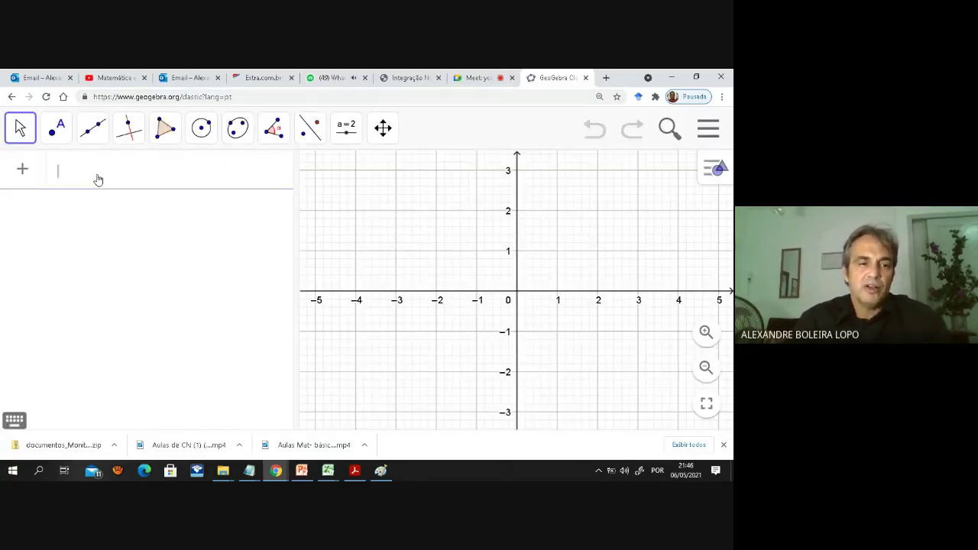
# Plot the function y = e^x in GeoGebra.
pyautogui.write('y = ')
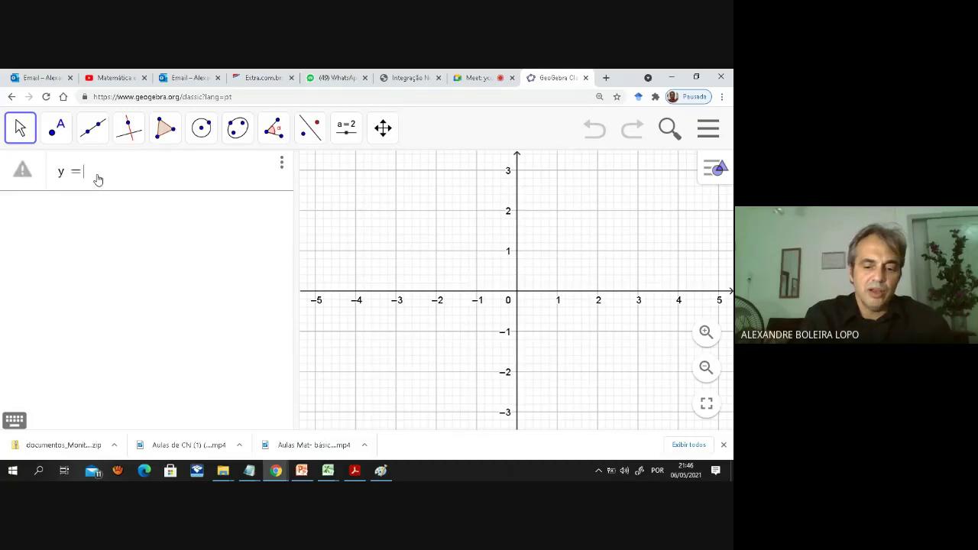
pyautogui.write('E')
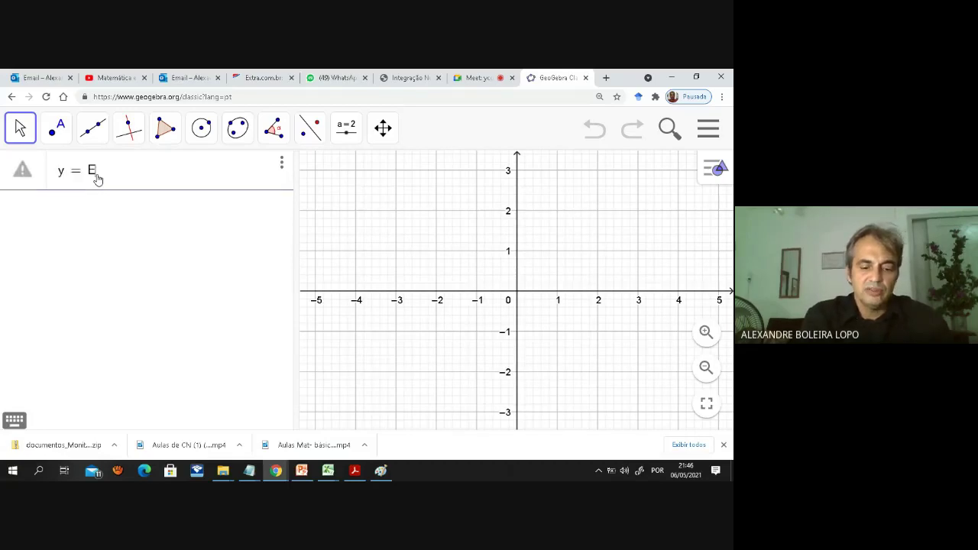
pyautogui.press('BackSpace')
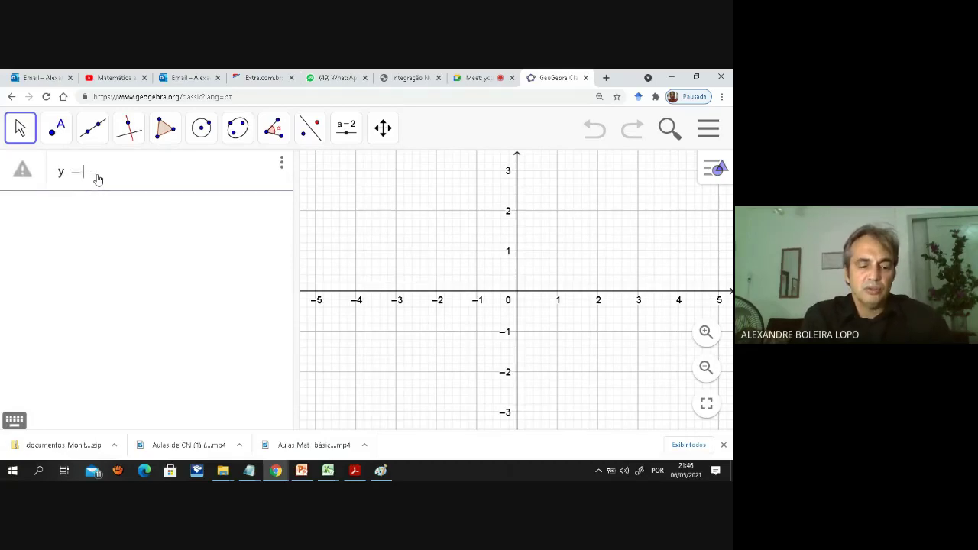
pyautogui.write('e')
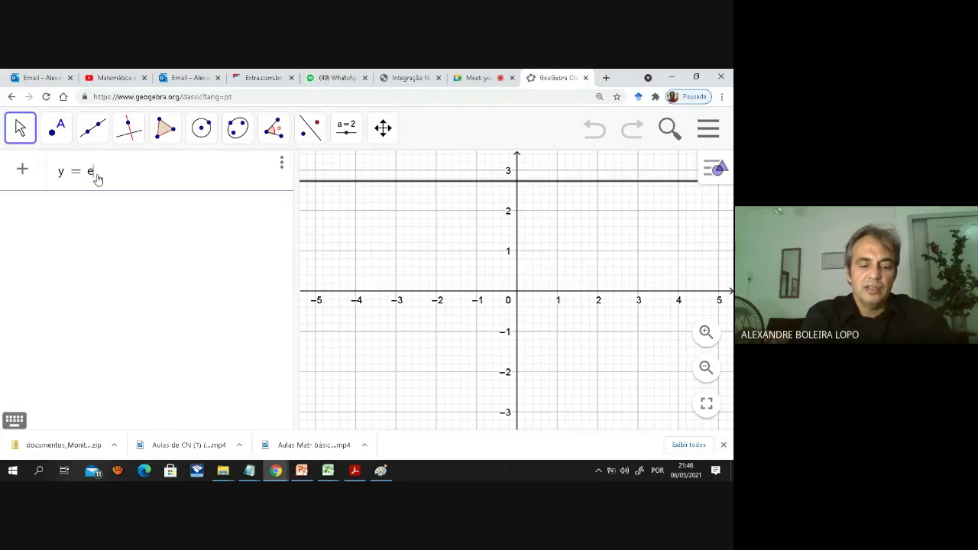
pyautogui.write('^x')
pyautogui.press('Return')
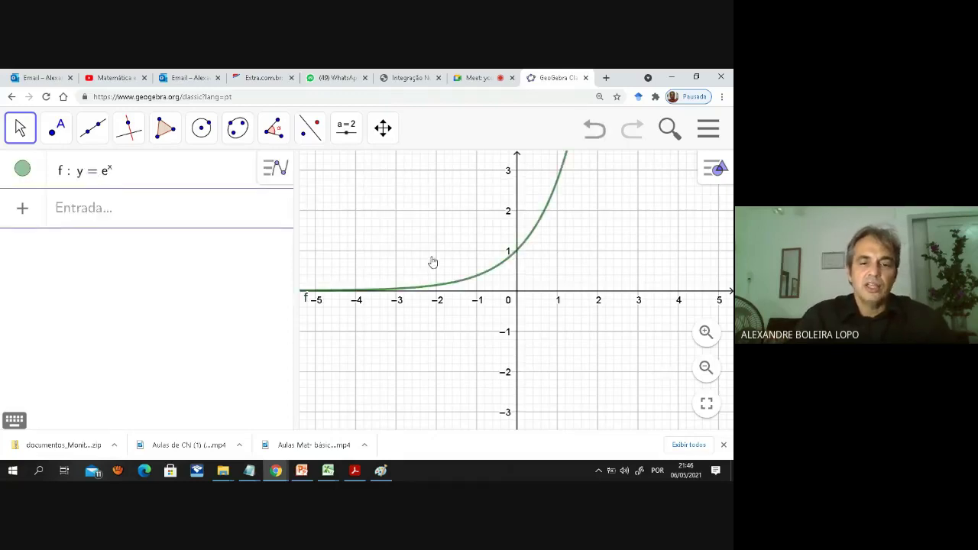
# Insert the IntegralNumérica command with function, initial x and final x arguments in a new input row.
pyautogui.moveTo(432, 262); pyautogui.dragTo(356, 285)
pyautogui.scroll(3, 356, 284)
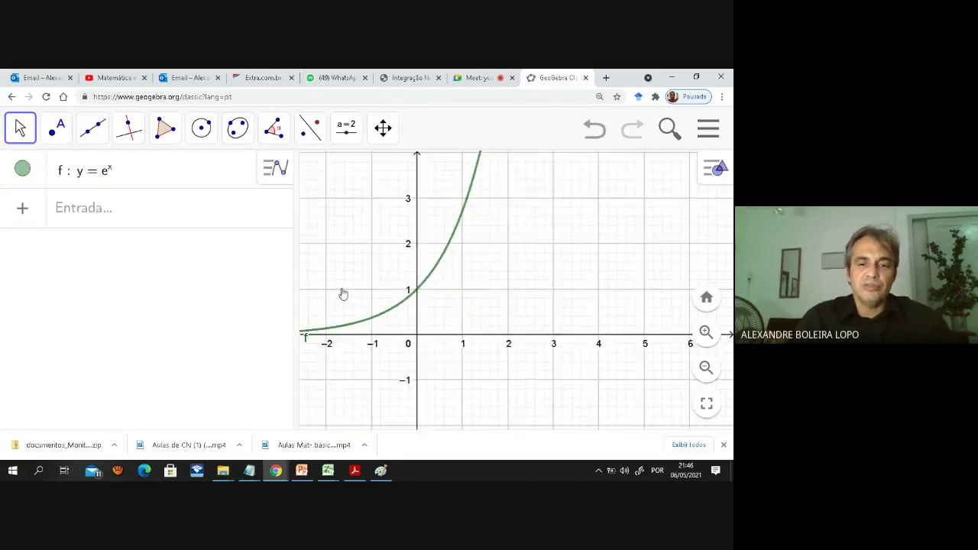
pyautogui.moveTo(486, 310); pyautogui.dragTo(453, 307)
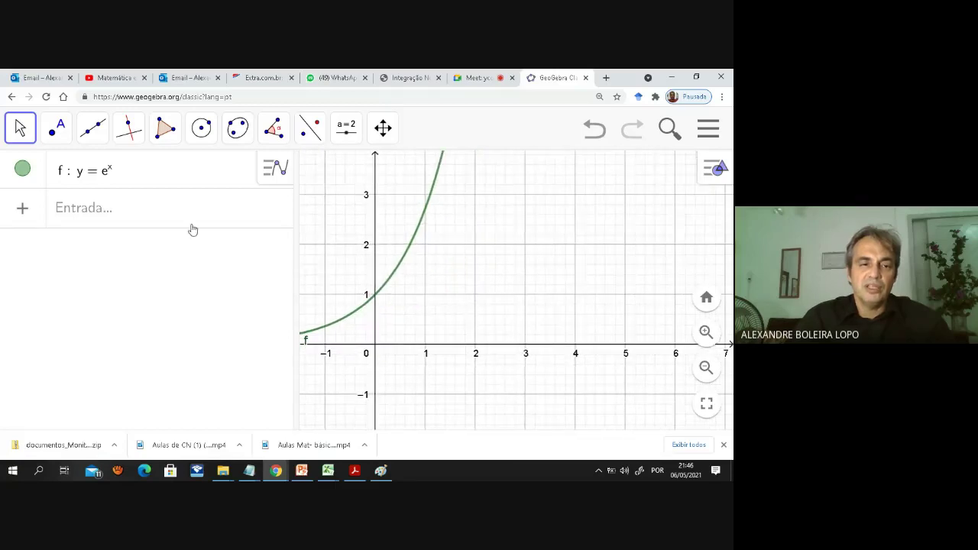
pyautogui.click(171, 212)
pyautogui.write('integra')
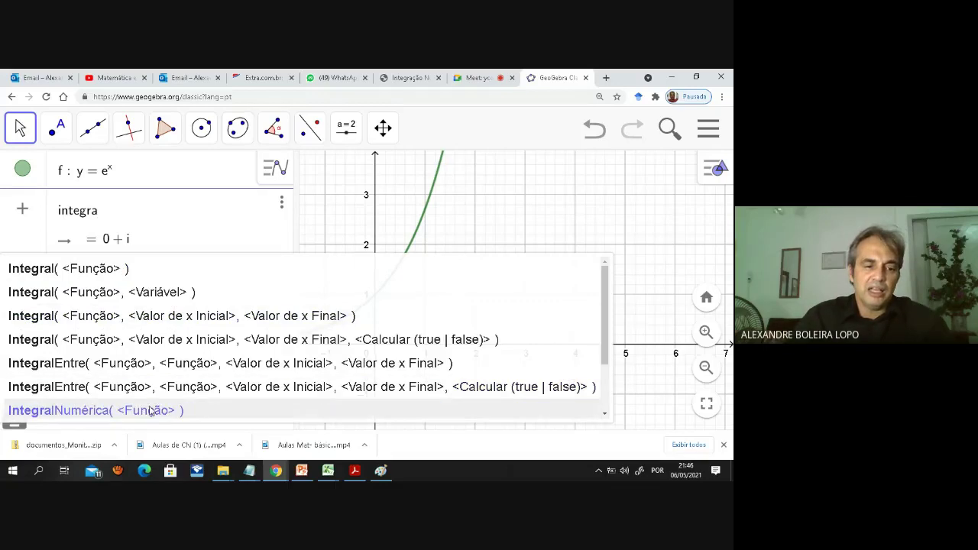
pyautogui.scroll(-1, 153, 409)
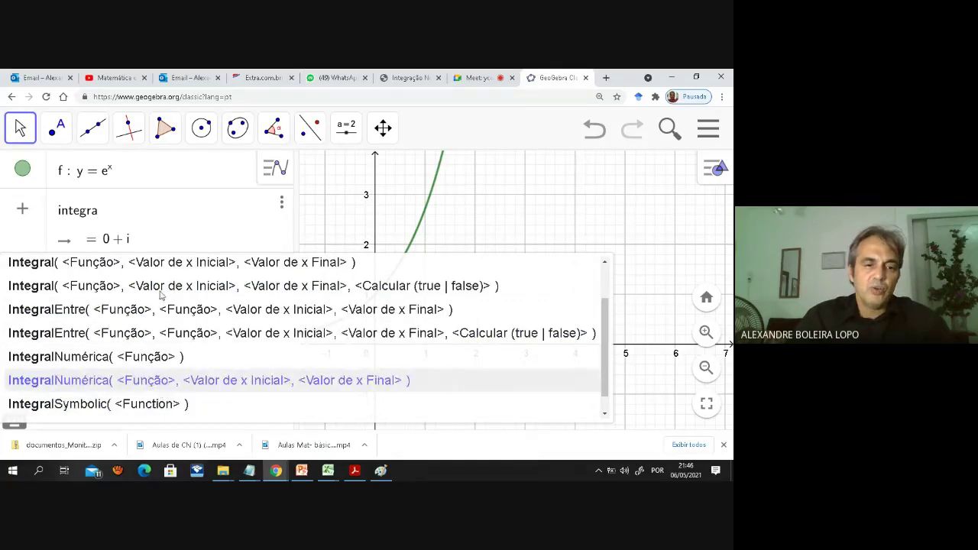
pyautogui.click(176, 379)
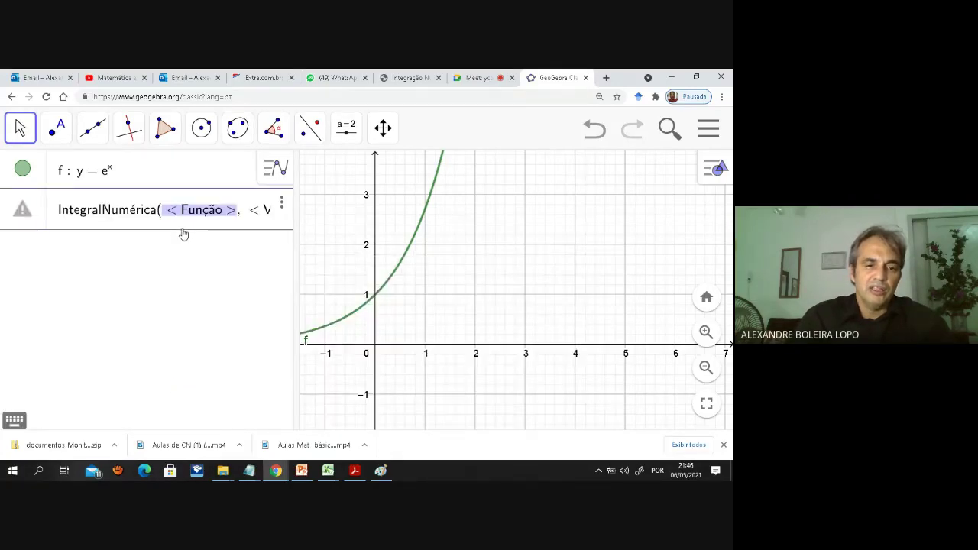
# Fill in the numerical integral's arguments as IntegralNumérica(f, 0, 1), remove the leftover placeholders and evaluate it.
pyautogui.press('End')
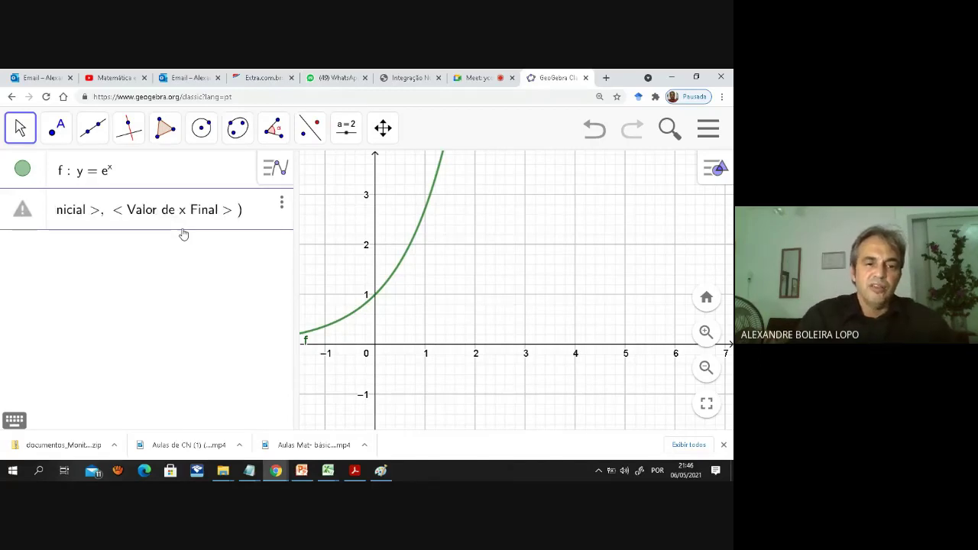
pyautogui.write('f')
pyautogui.click(181, 218)
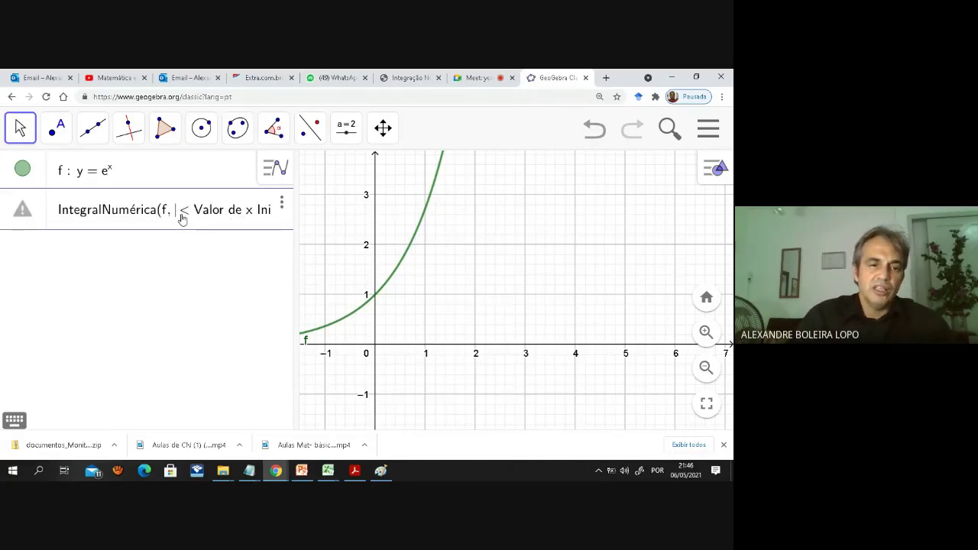
pyautogui.write('0,')
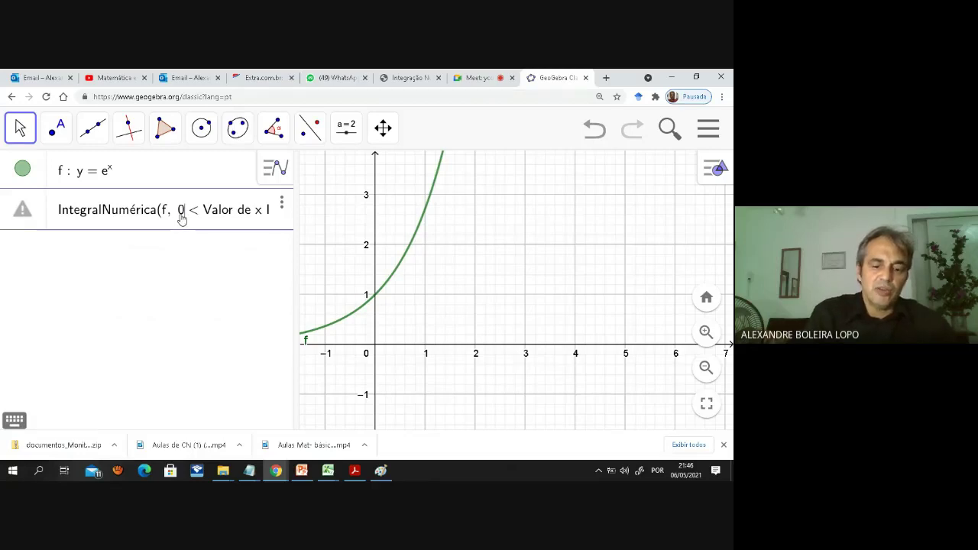
pyautogui.write('1al >')
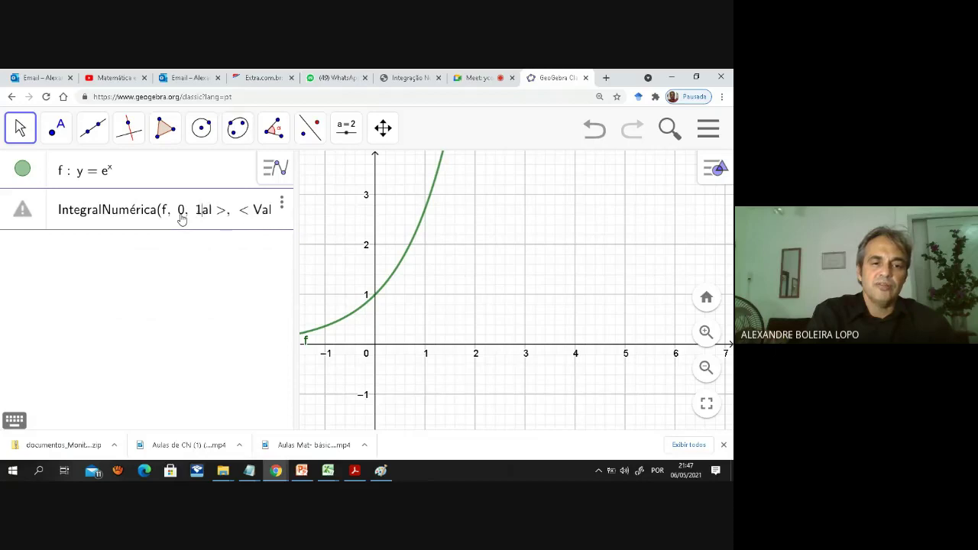
pyautogui.write(',')
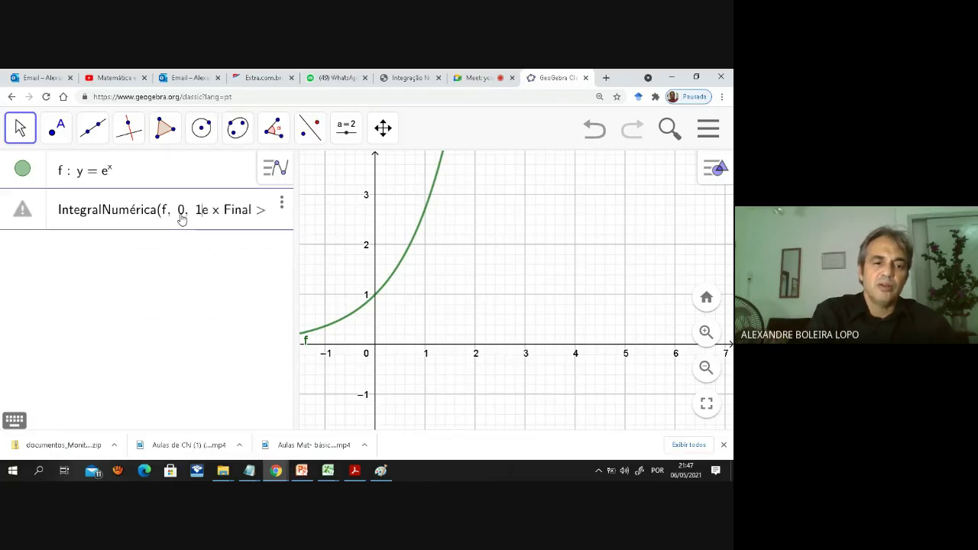
pyautogui.write('1')
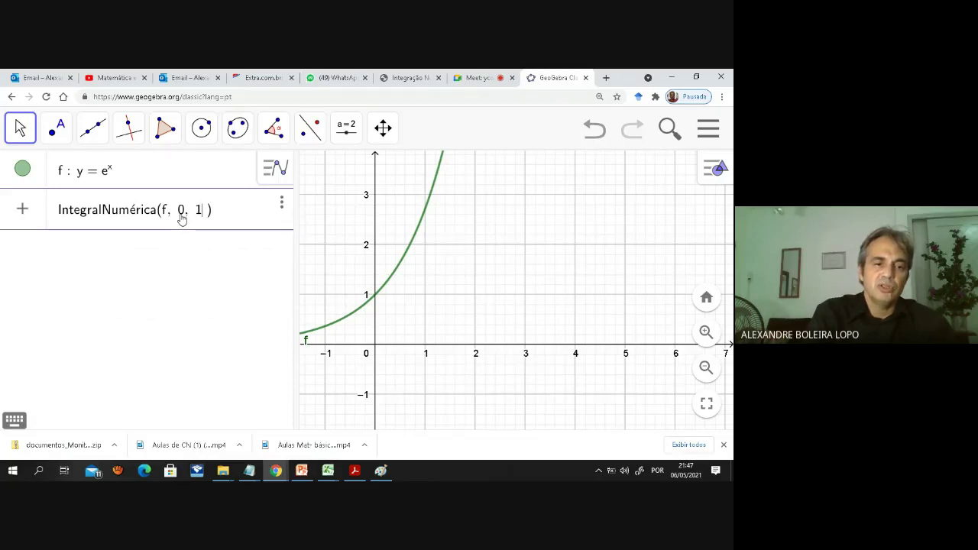
pyautogui.press('Return')
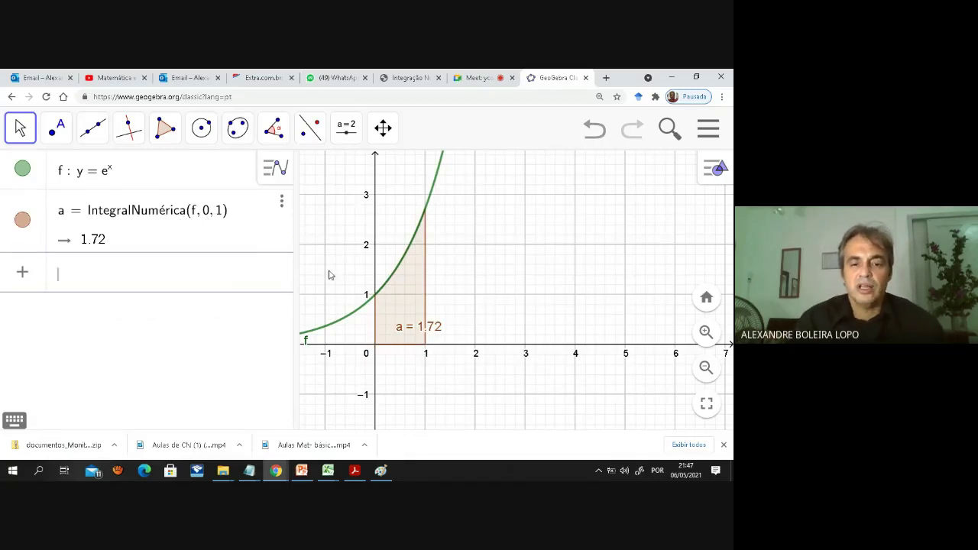
# Compare with the integral in the Excel sheet, then switch to PowerPoint and present slide 7 with the Simpson 1/3 error formula.
pyautogui.moveTo(328, 470)
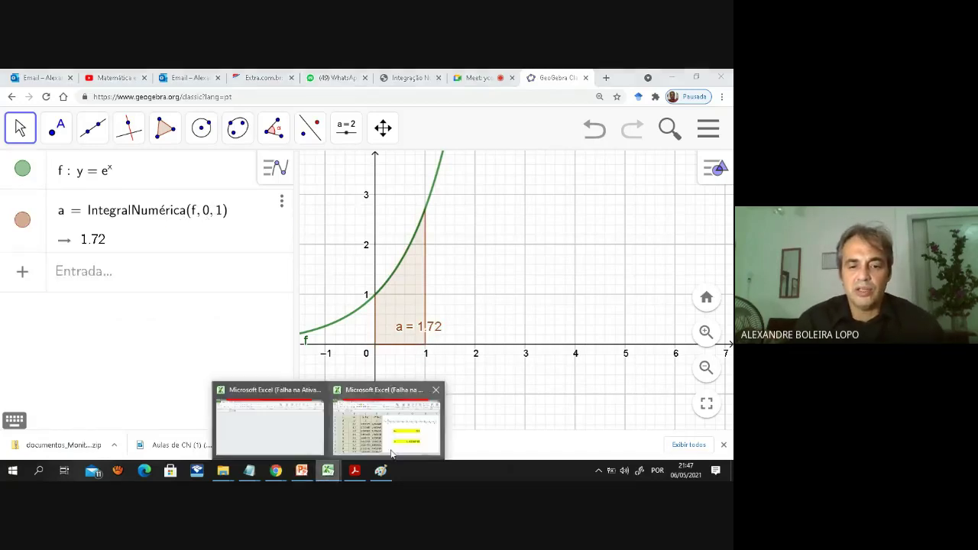
pyautogui.click(386, 424)
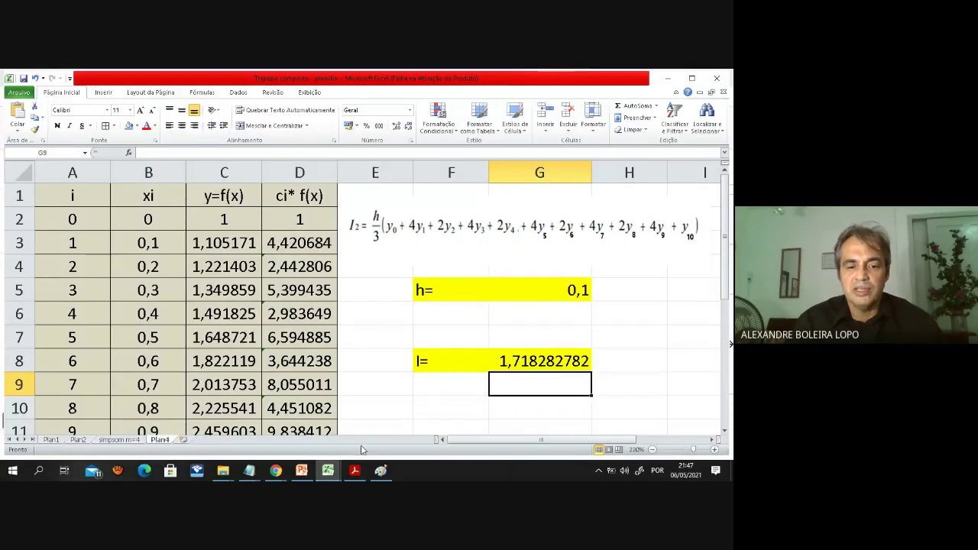
pyautogui.click(302, 471)
pyautogui.scroll(-5, 367, 339)
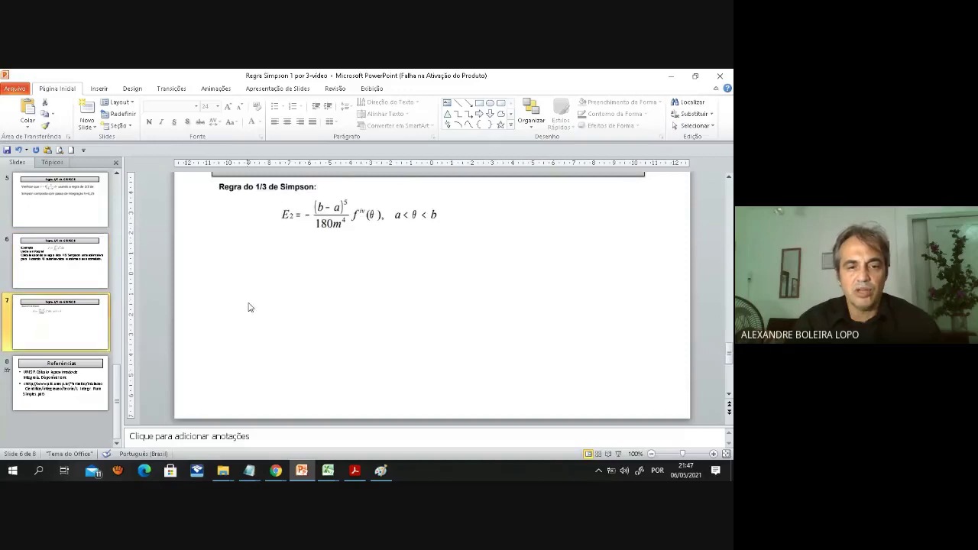
pyautogui.click(618, 453)
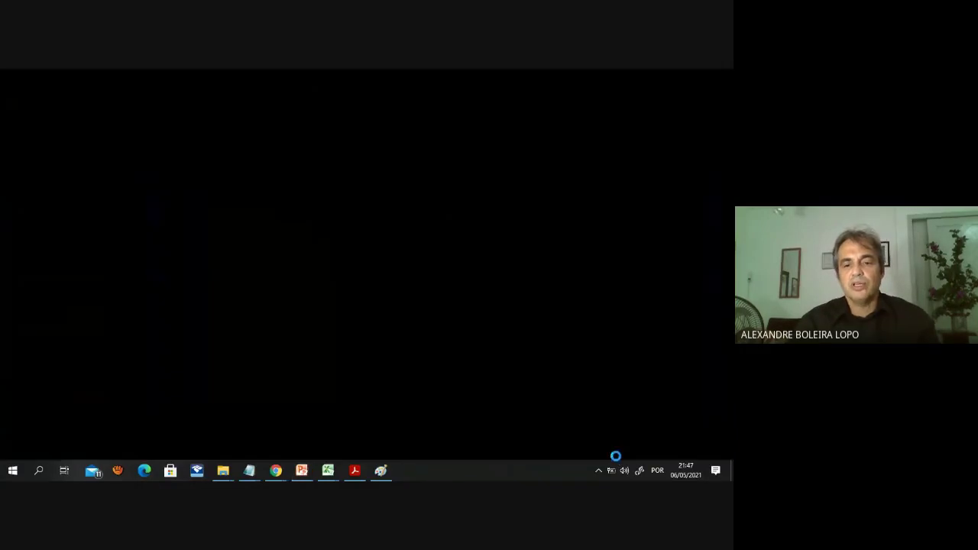
# Choose the slide show's pen and handwrite f(x) = e^x in red beside the title Regra 1/3 de SIMPSON.
pyautogui.rightClick(598, 288)
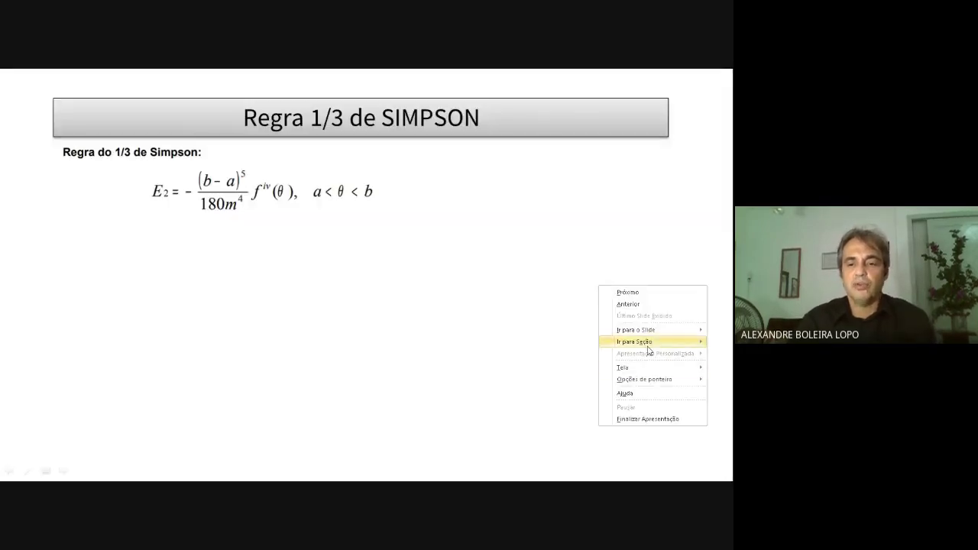
pyautogui.moveTo(646, 379)
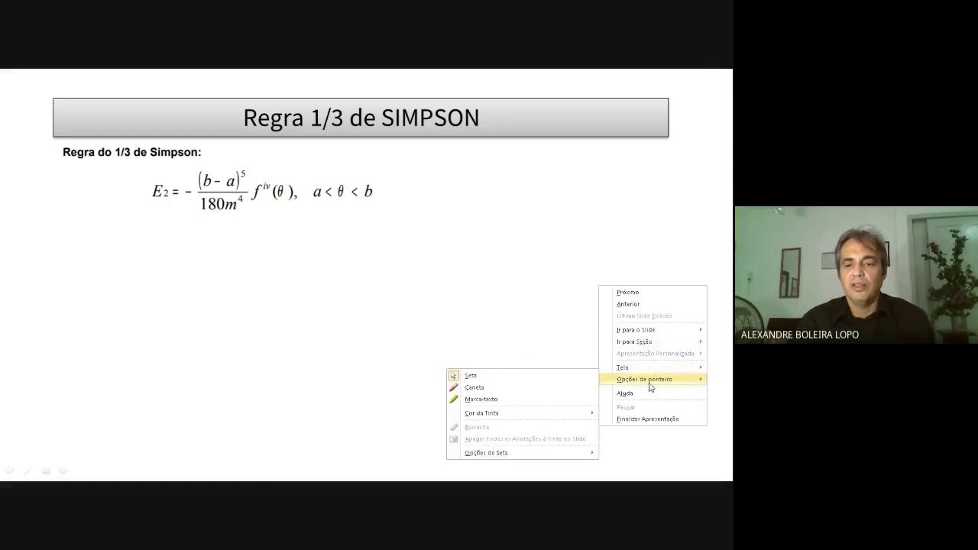
pyautogui.click(526, 402)
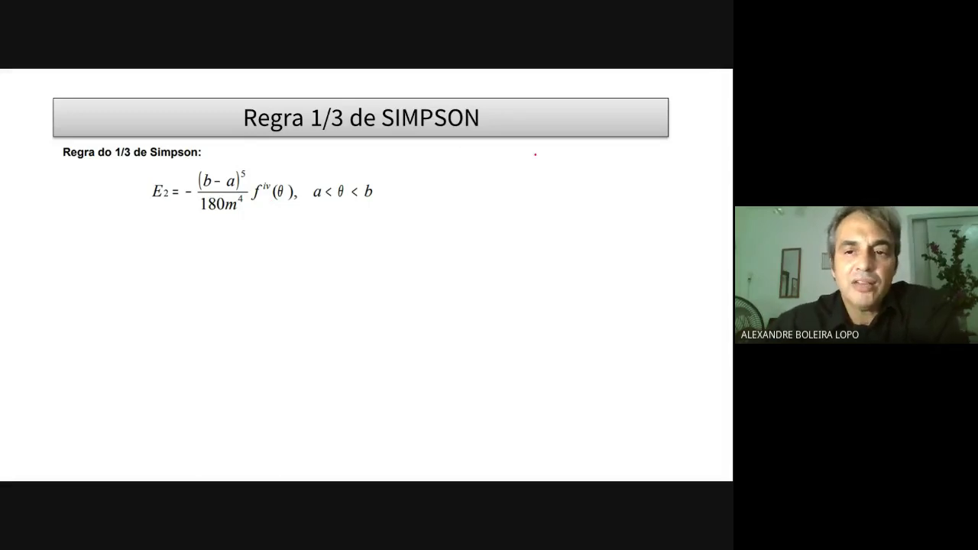
pyautogui.moveTo(540, 106); pyautogui.dragTo(531, 134)
pyautogui.moveTo(532, 120); pyautogui.dragTo(602, 113)
pyautogui.moveTo(585, 123); pyautogui.dragTo(605, 123)
pyautogui.moveTo(611, 119); pyautogui.dragTo(627, 123)
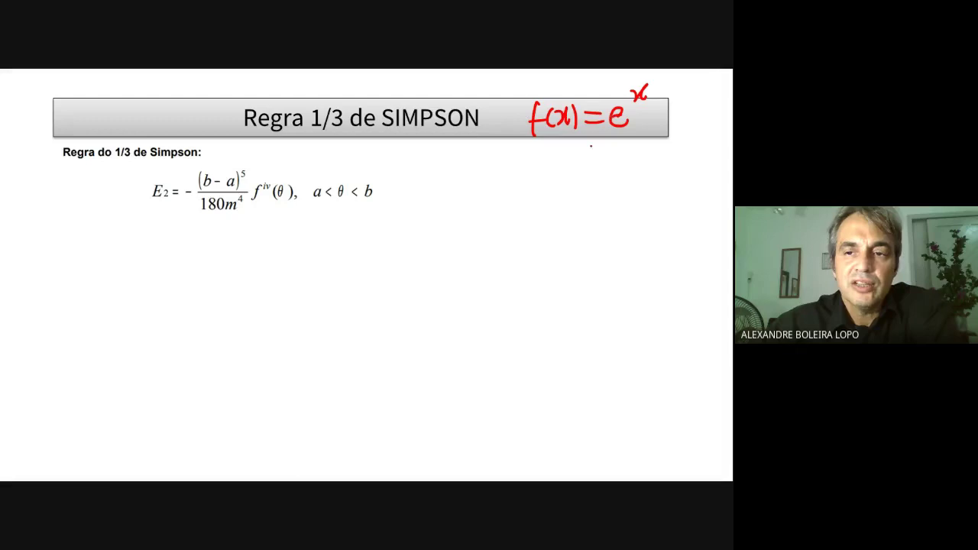
# Handwrite the first derivative of the function in red below f(x) = e^x.
pyautogui.moveTo(553, 155); pyautogui.dragTo(547, 183)
pyautogui.moveTo(540, 170); pyautogui.dragTo(562, 165)
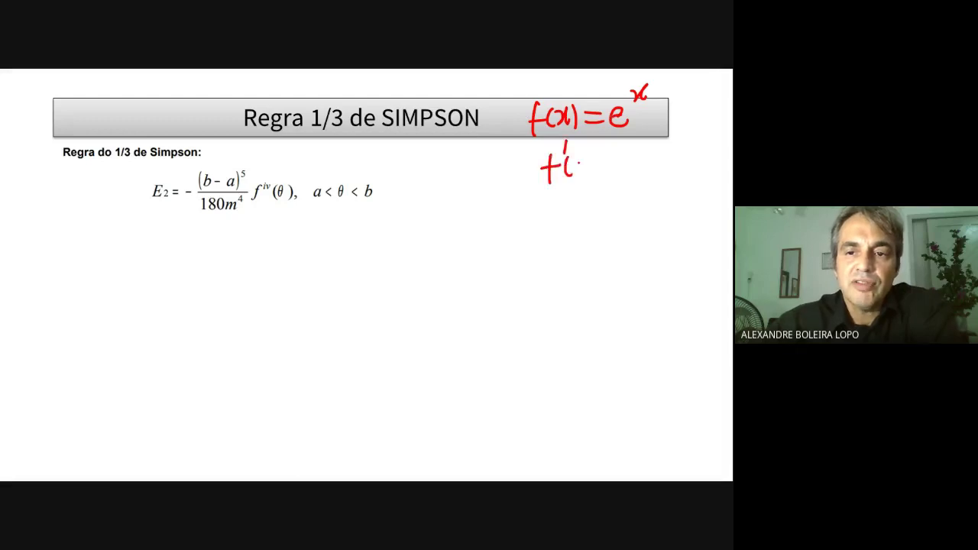